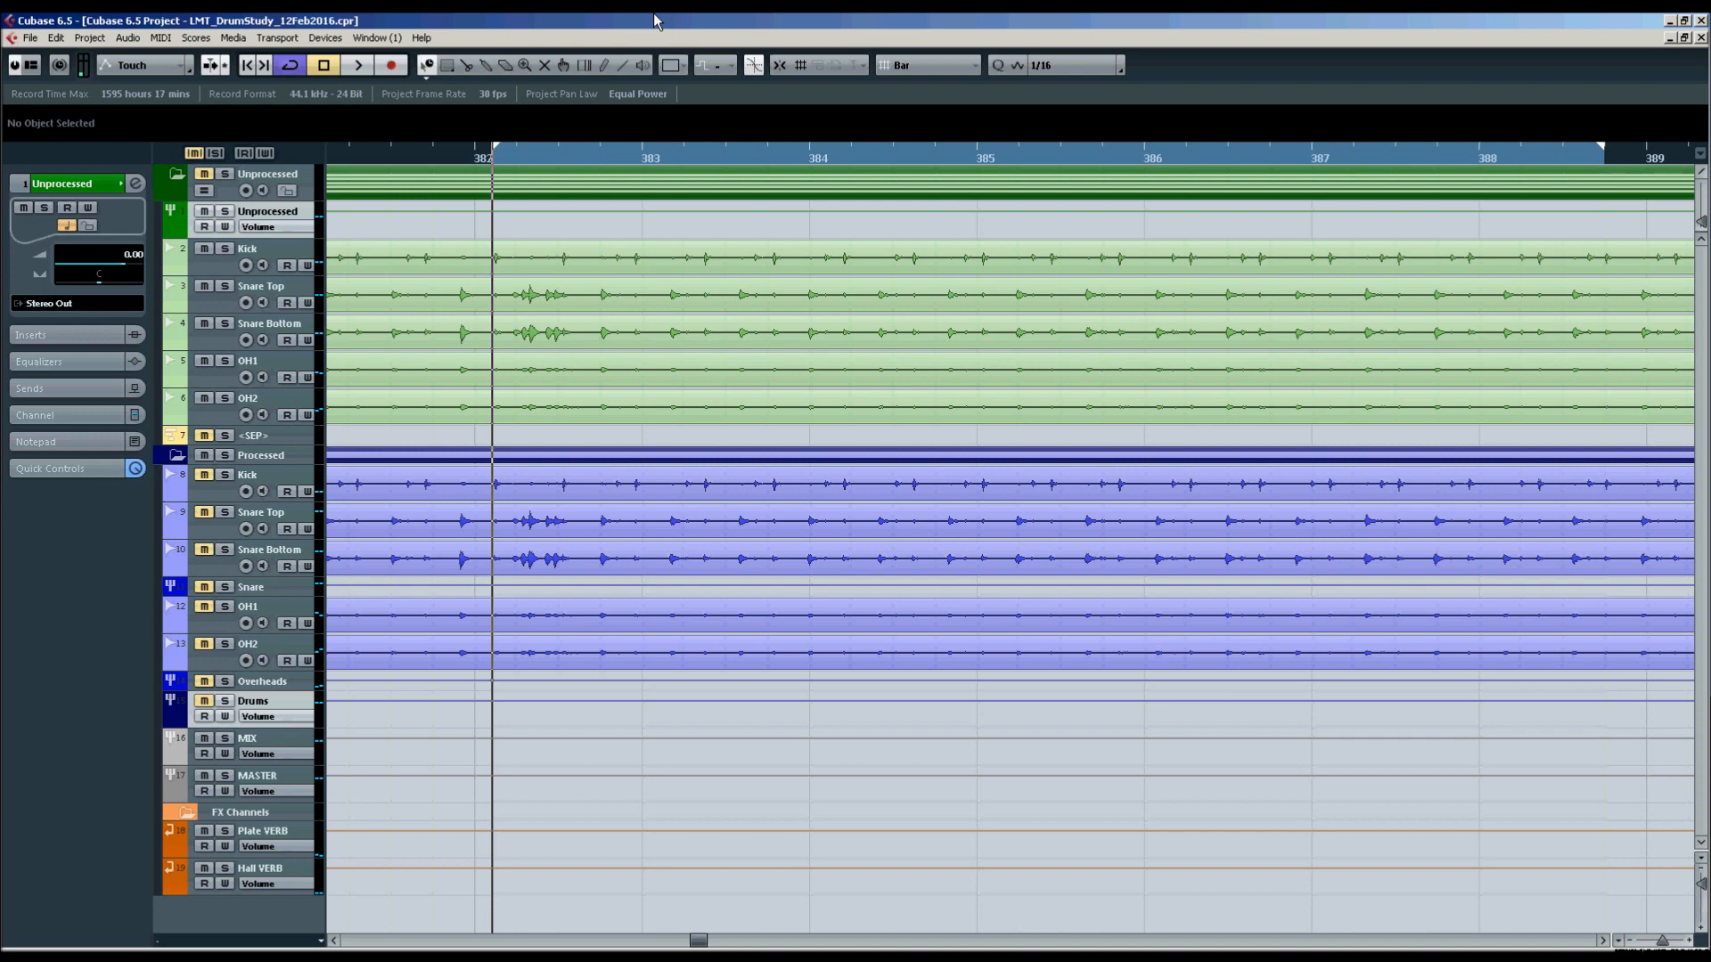
Play the unprocessed drum tracks from the loop start, stop, and return the cursor to the left locator.
key("space")
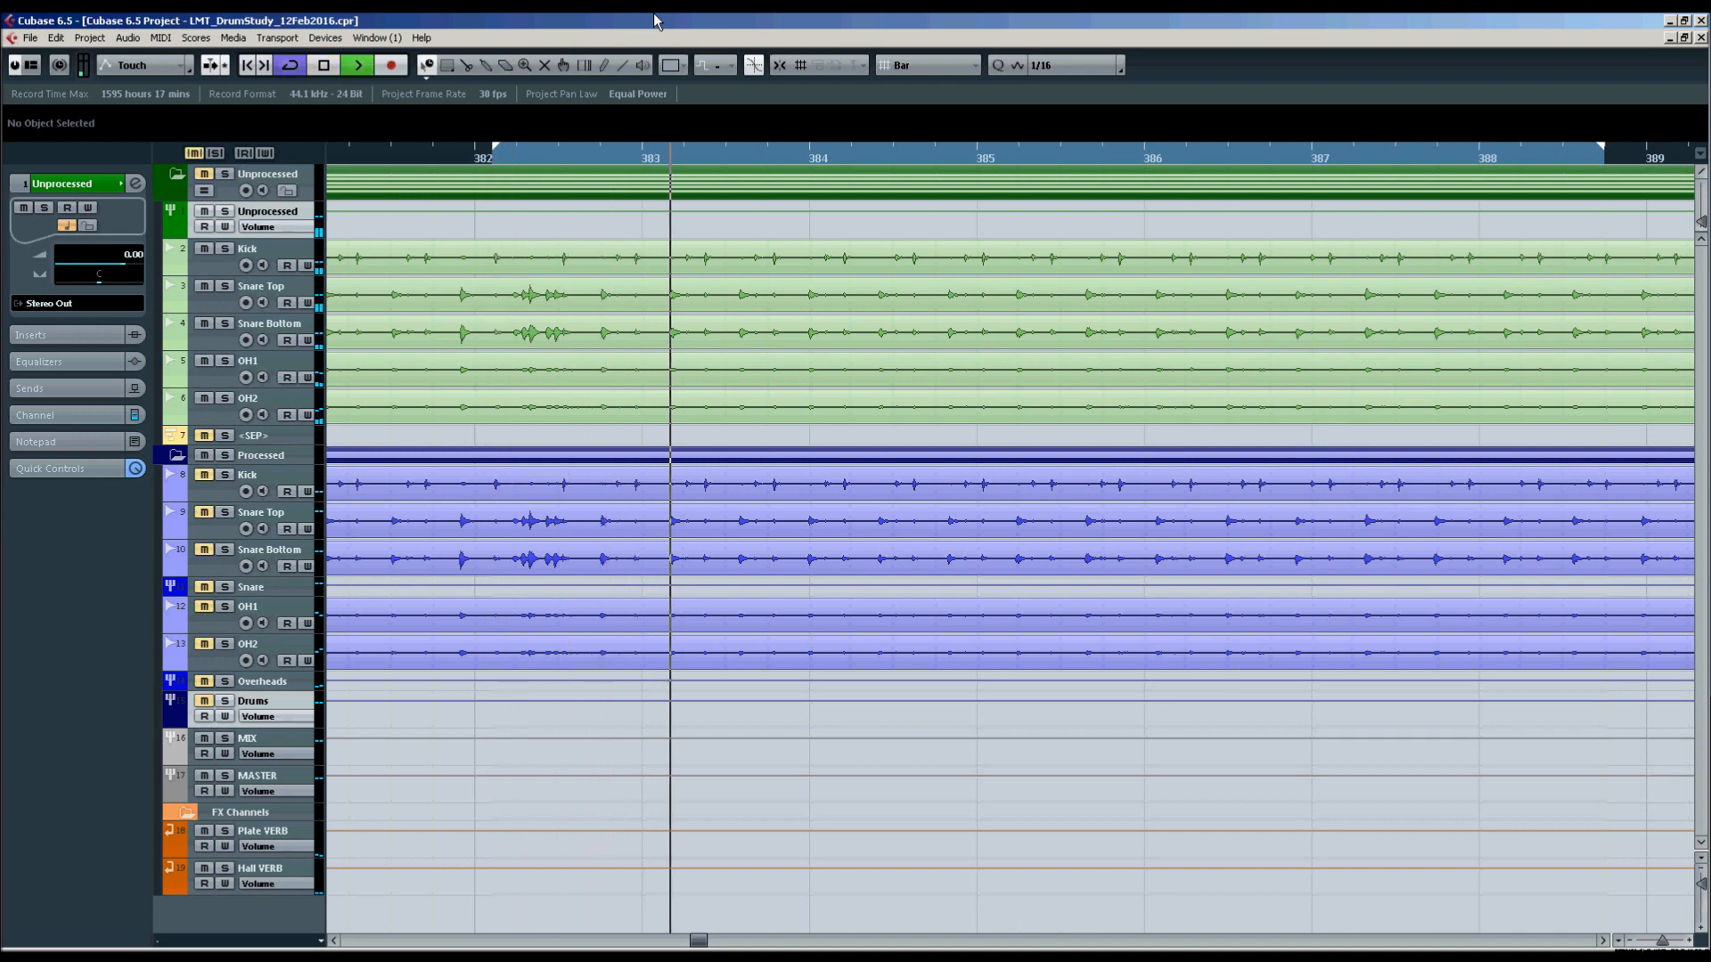
key("space")
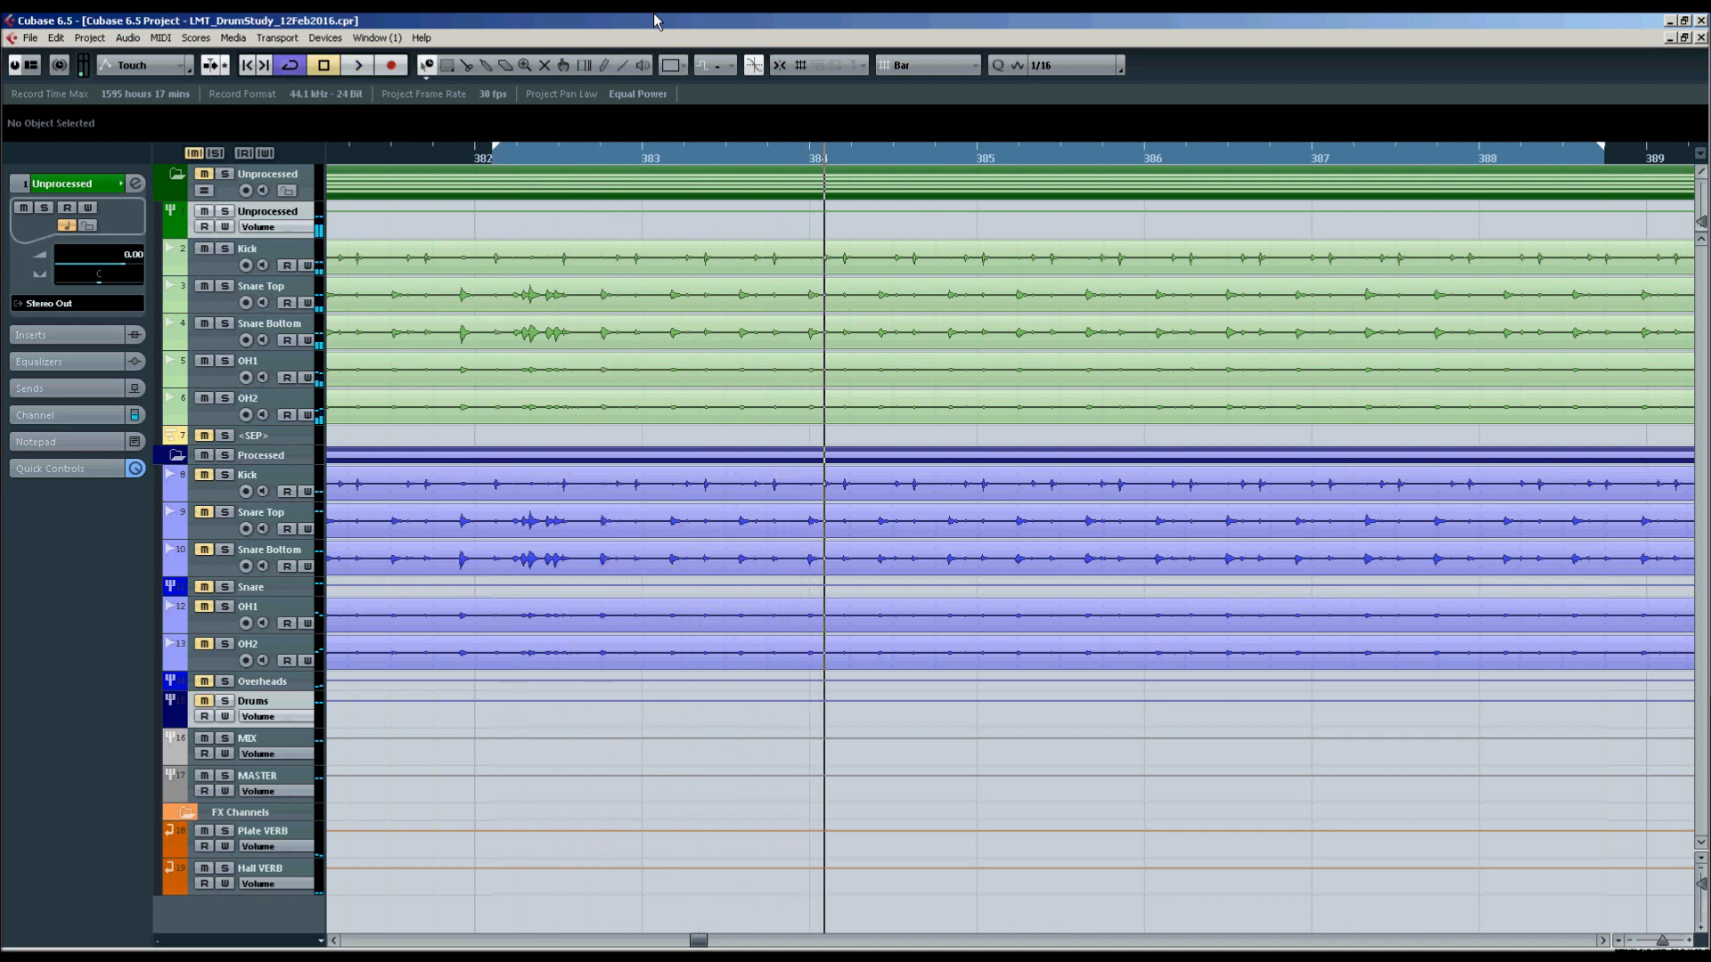
key("KP_1")
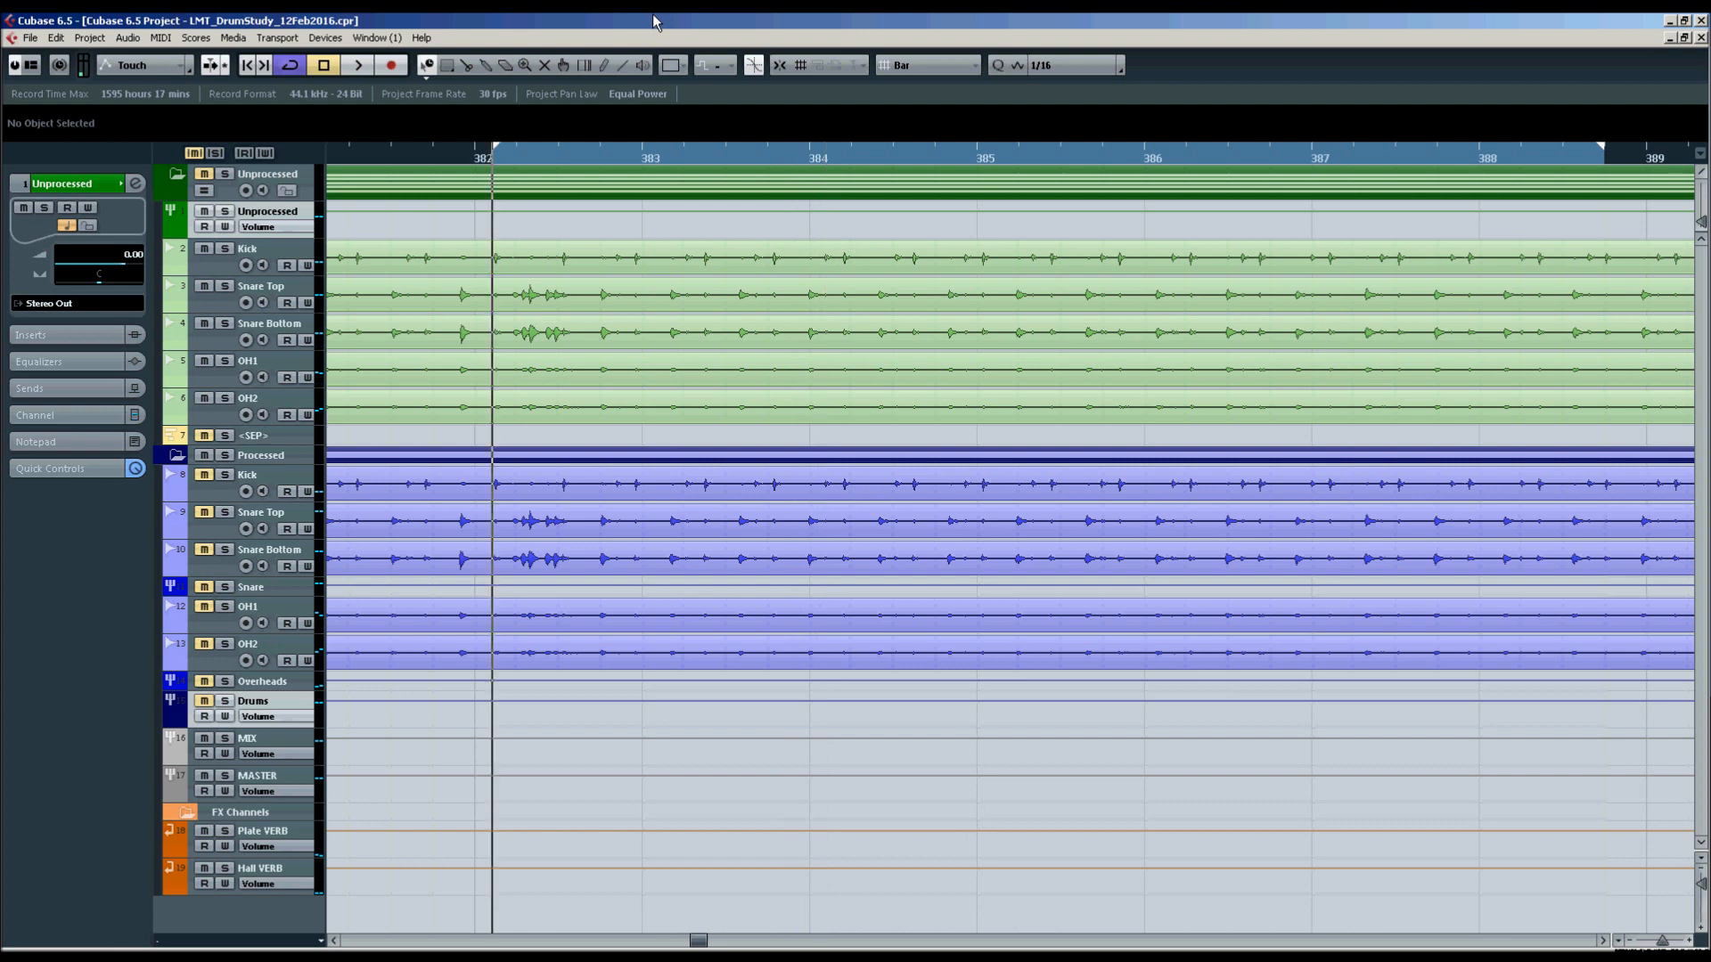
Mute the unprocessed drum tracks, unmute the processed ones, and play the processed drums for comparison.
key("m")
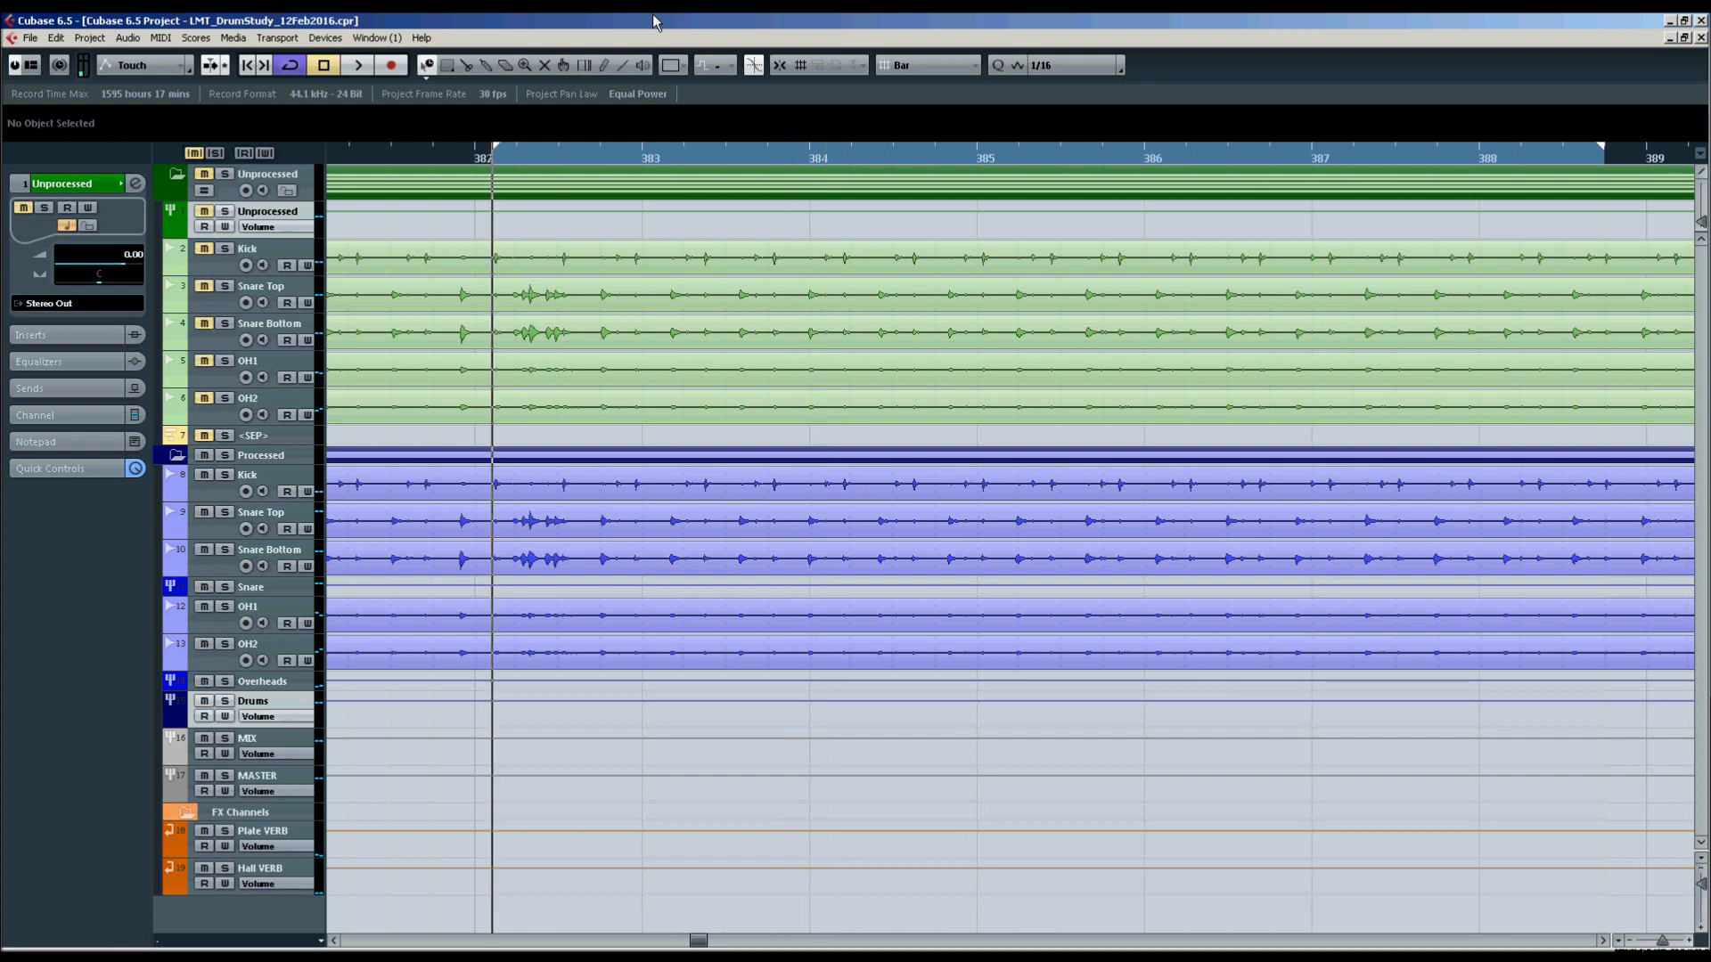
key("space")
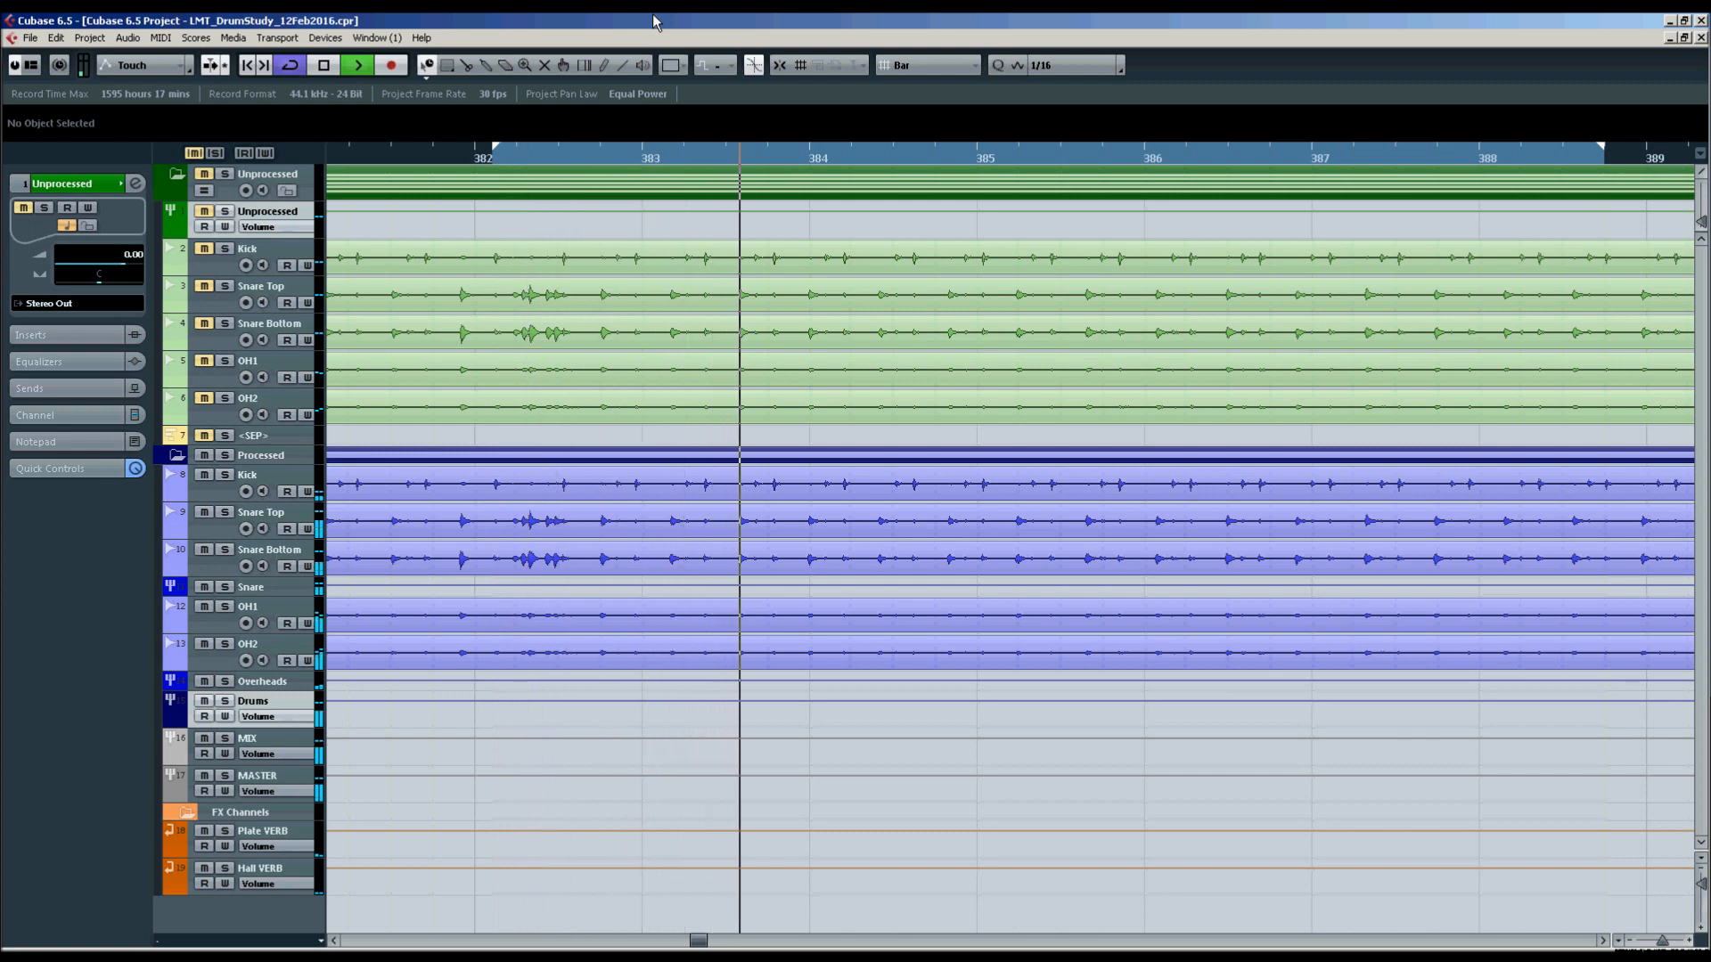
key("space")
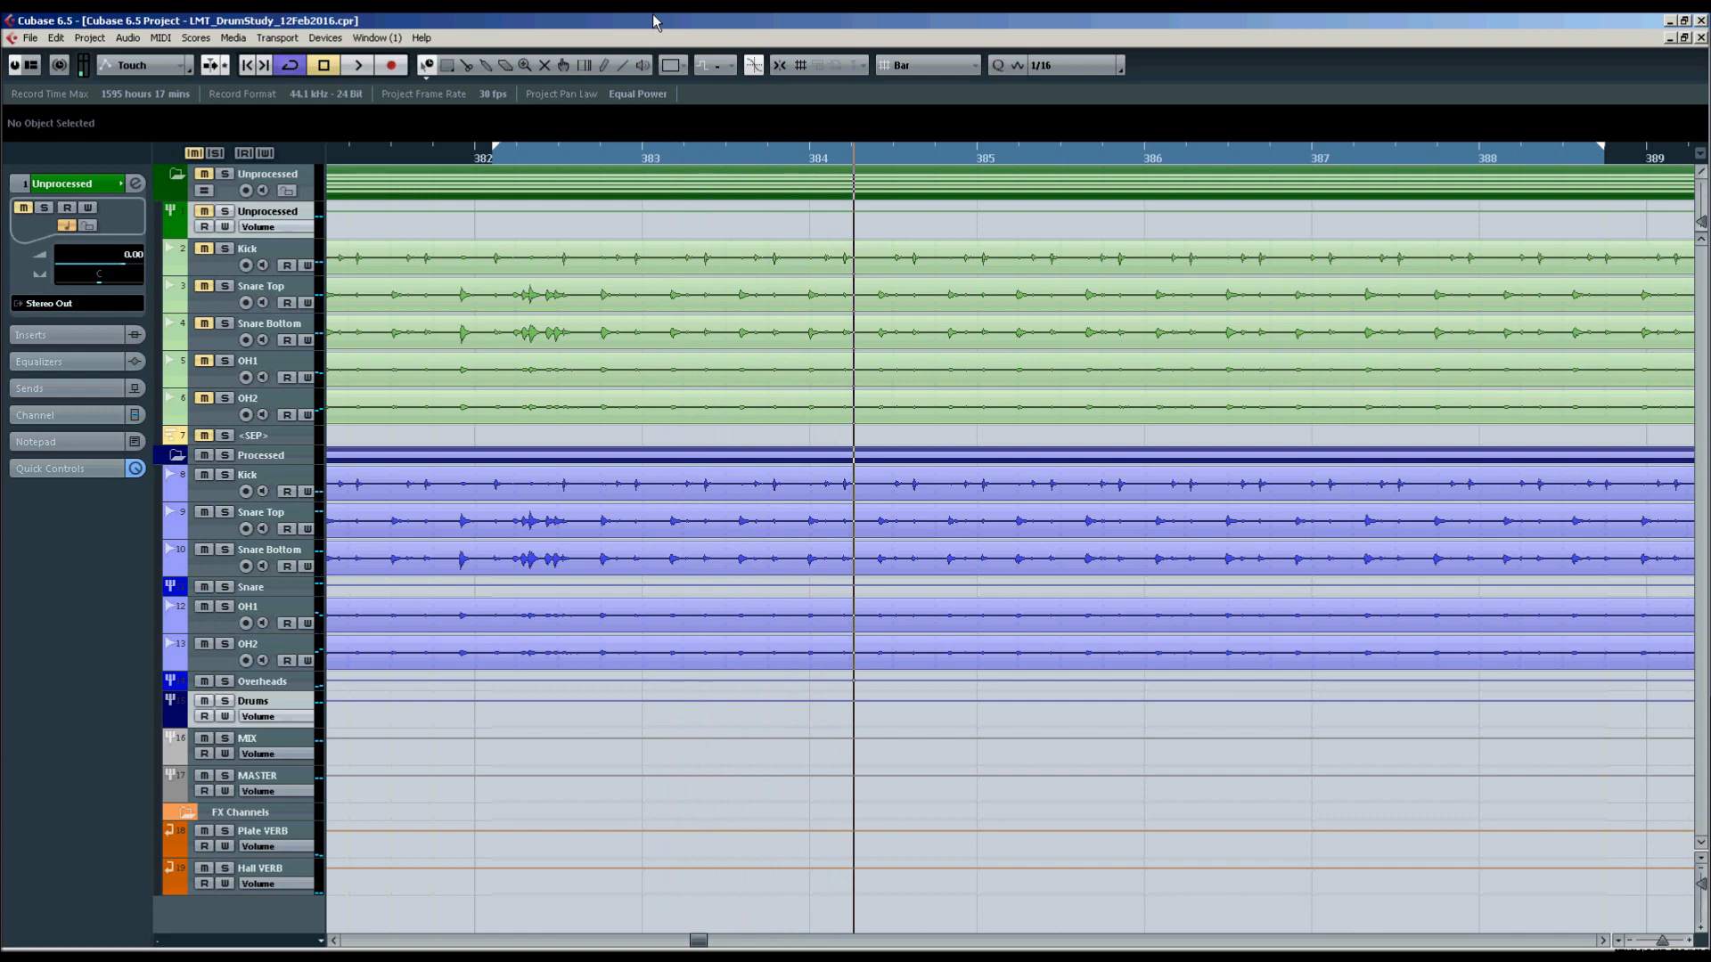
Open the mixer and examine the REVerence settings on the Plate VERB and Hall VERB channels.
key("F3")
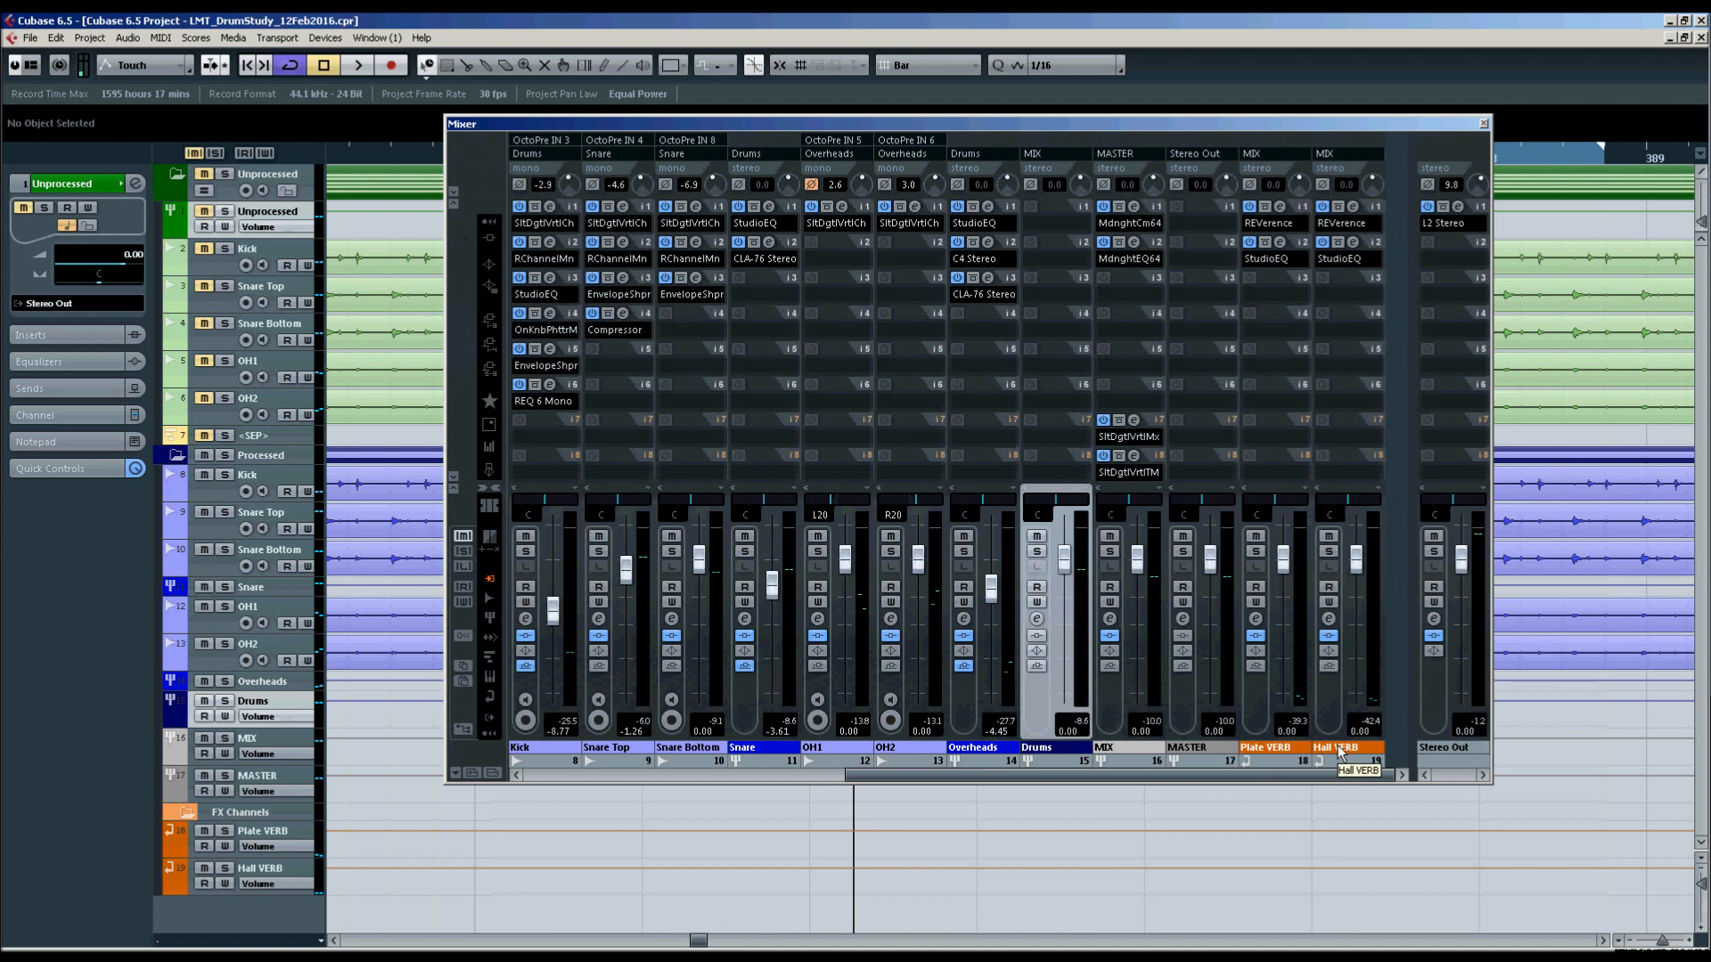
left_click(1281, 207)
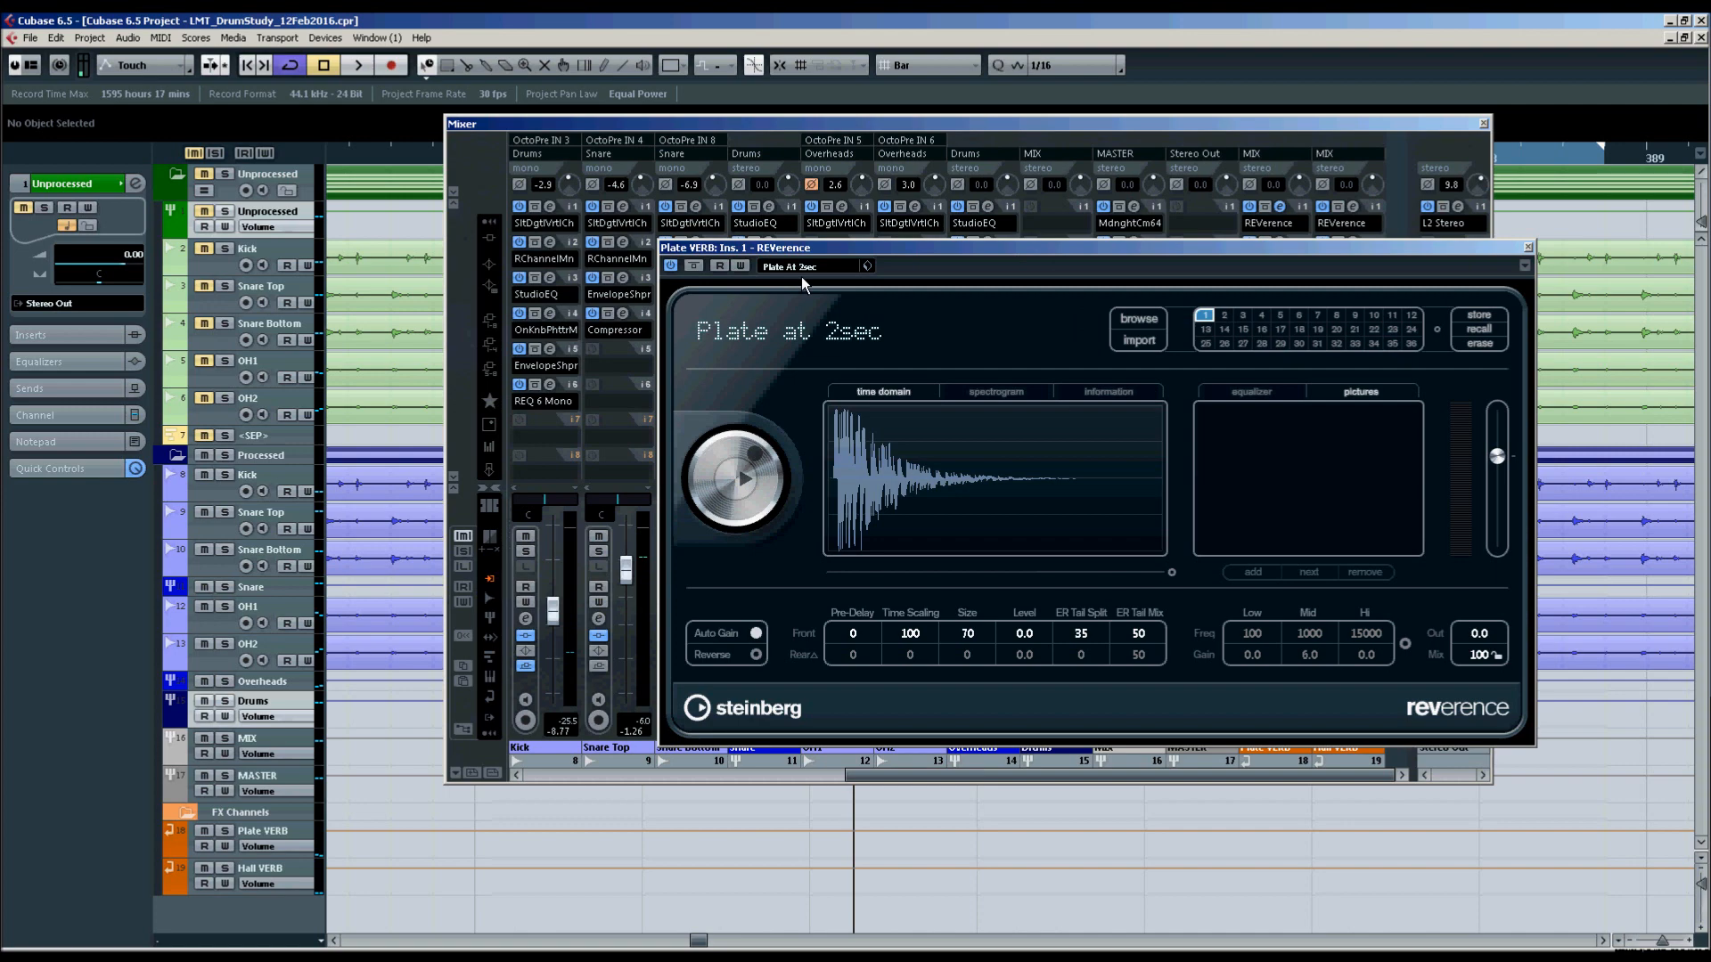
left_click(1528, 246)
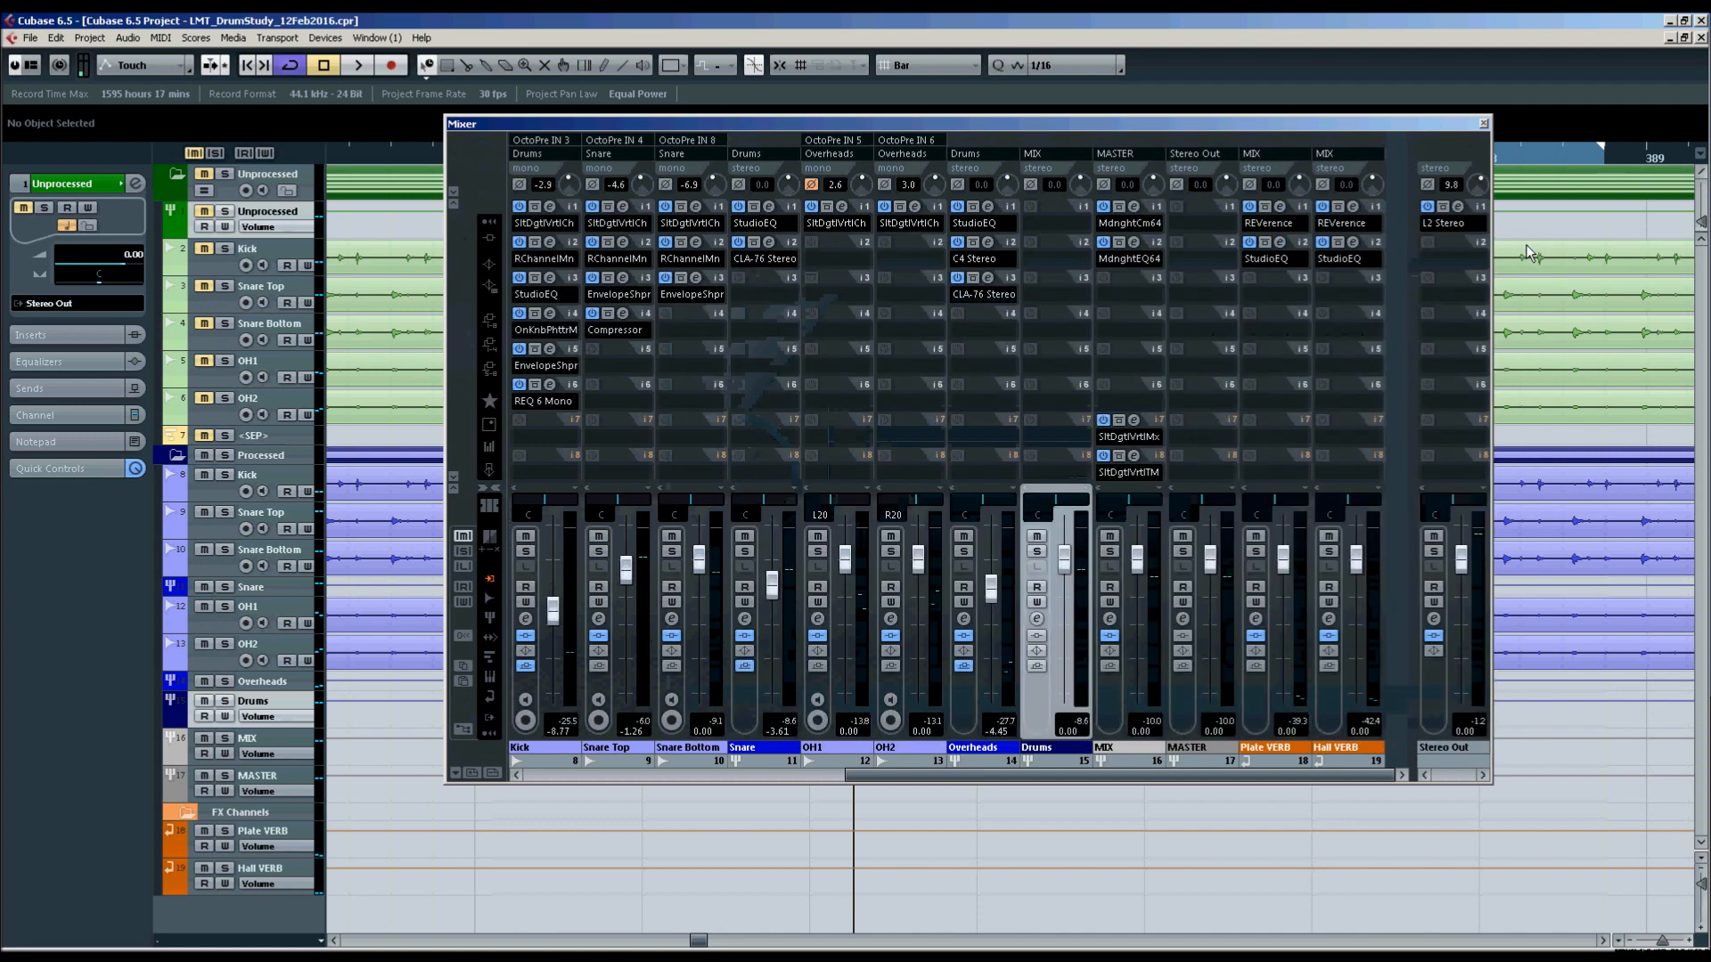
left_click(1353, 206)
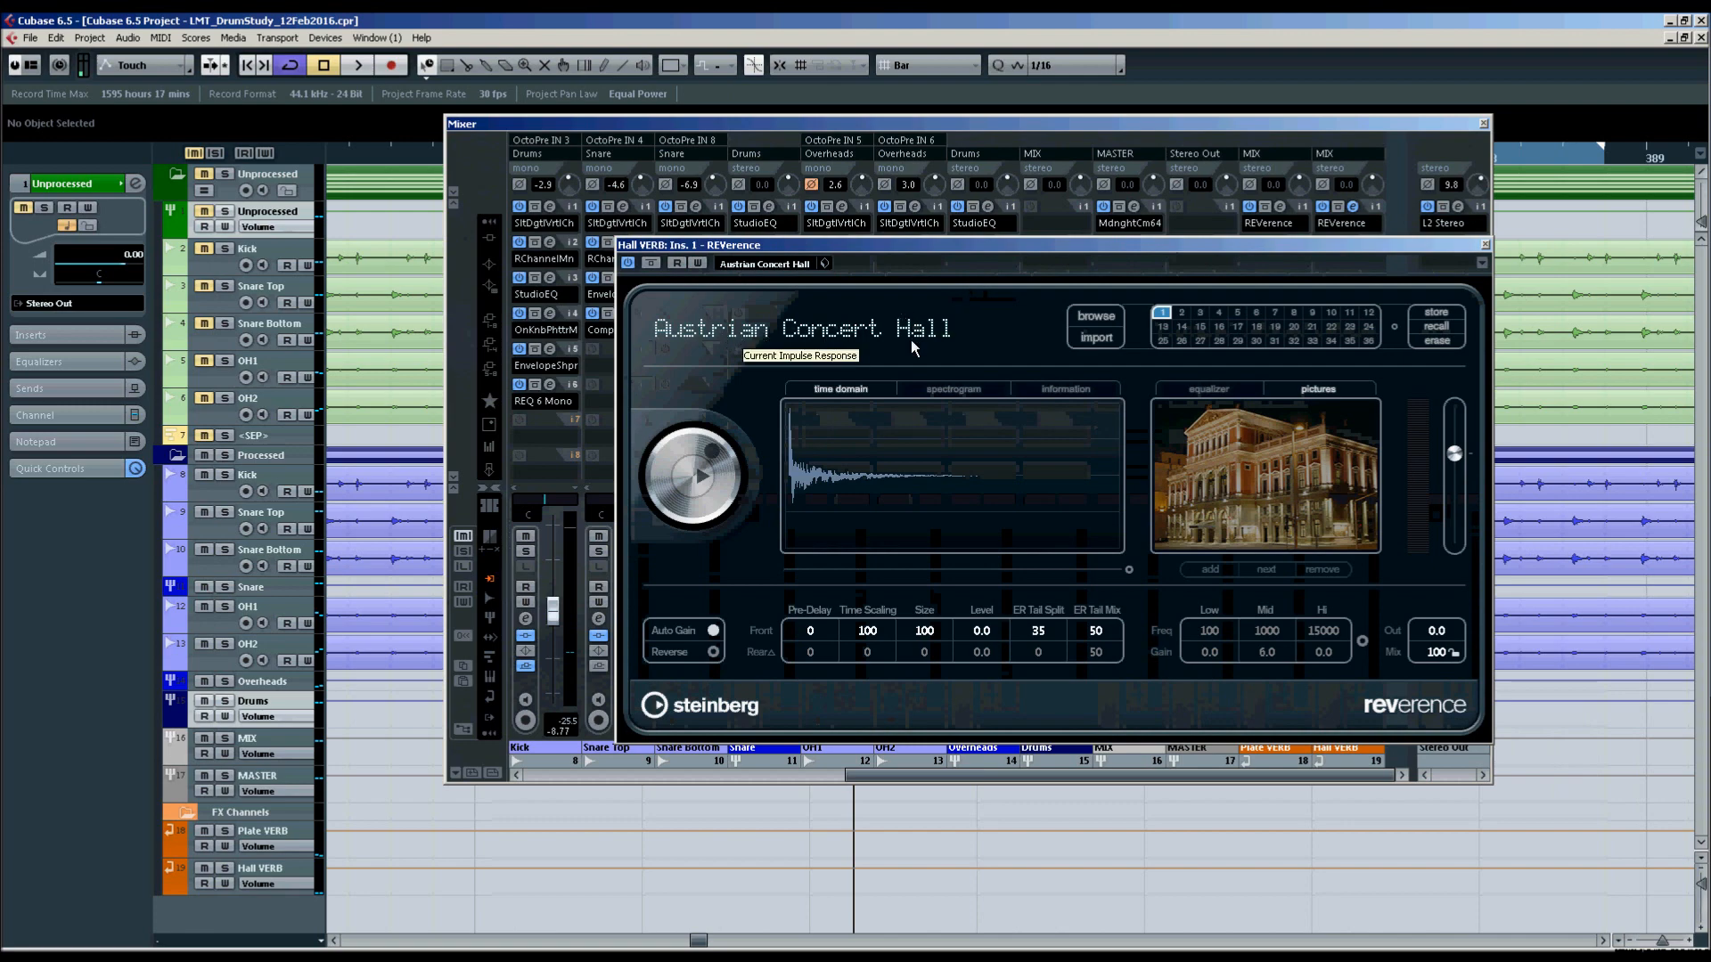
left_click(1486, 247)
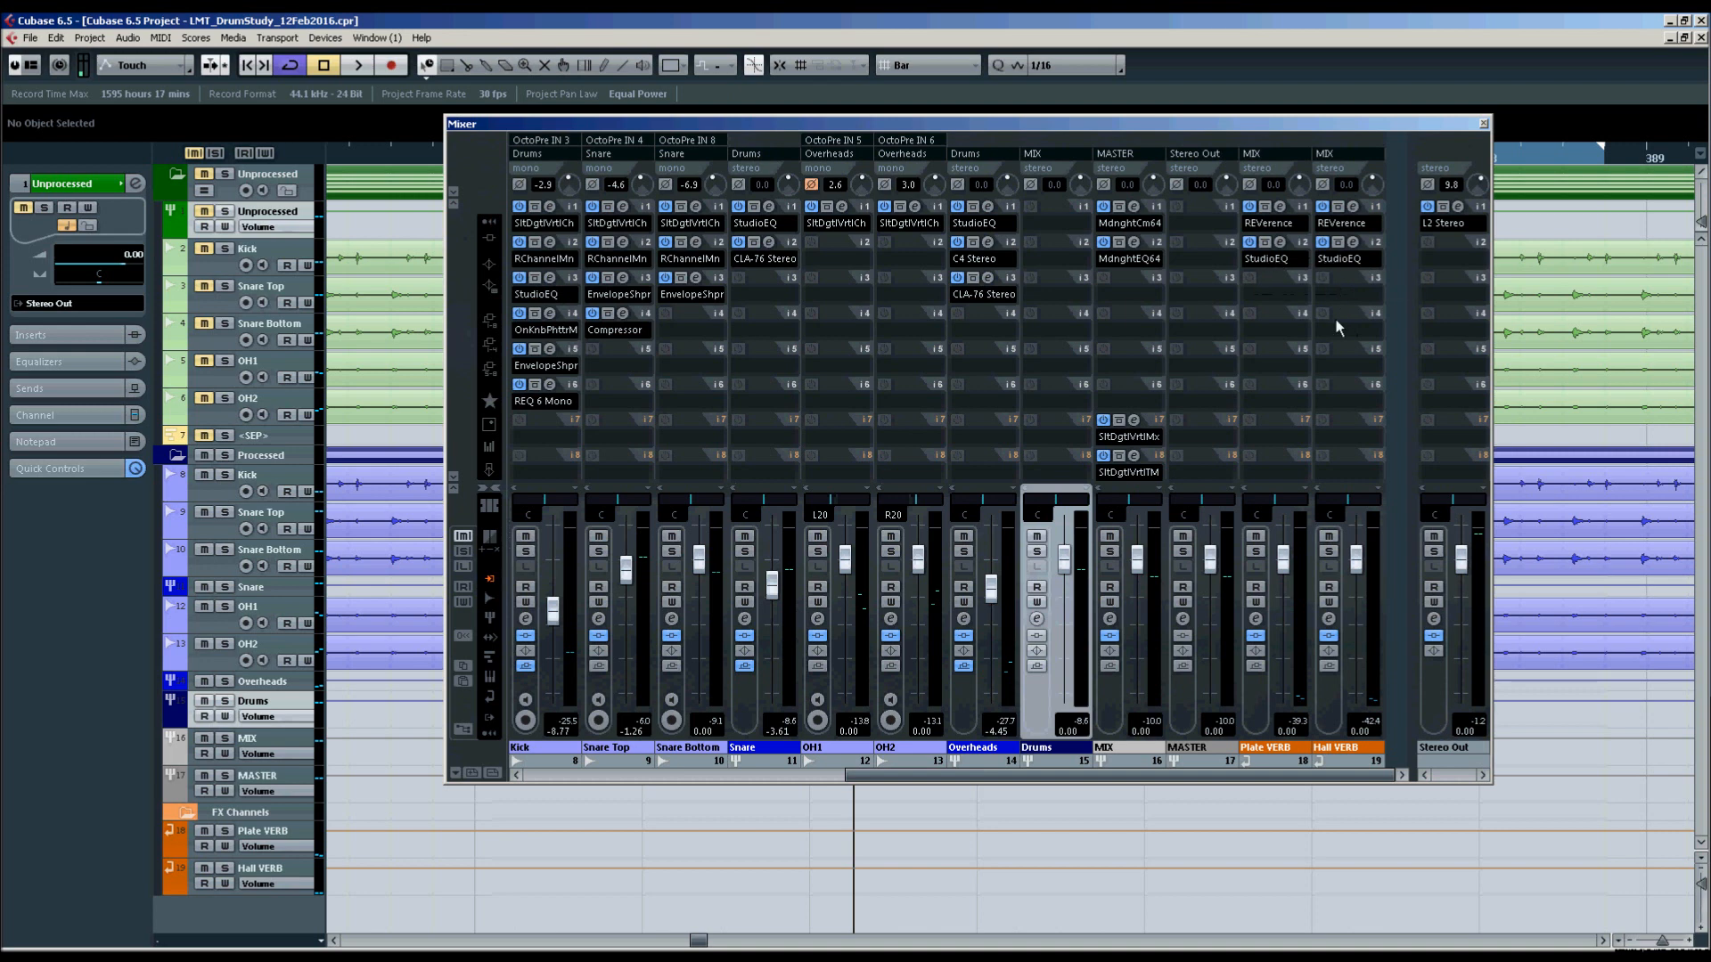
Examine the StudioEQ curves following the reverbs on the Plate VERB and Hall VERB channels.
left_click(1279, 243)
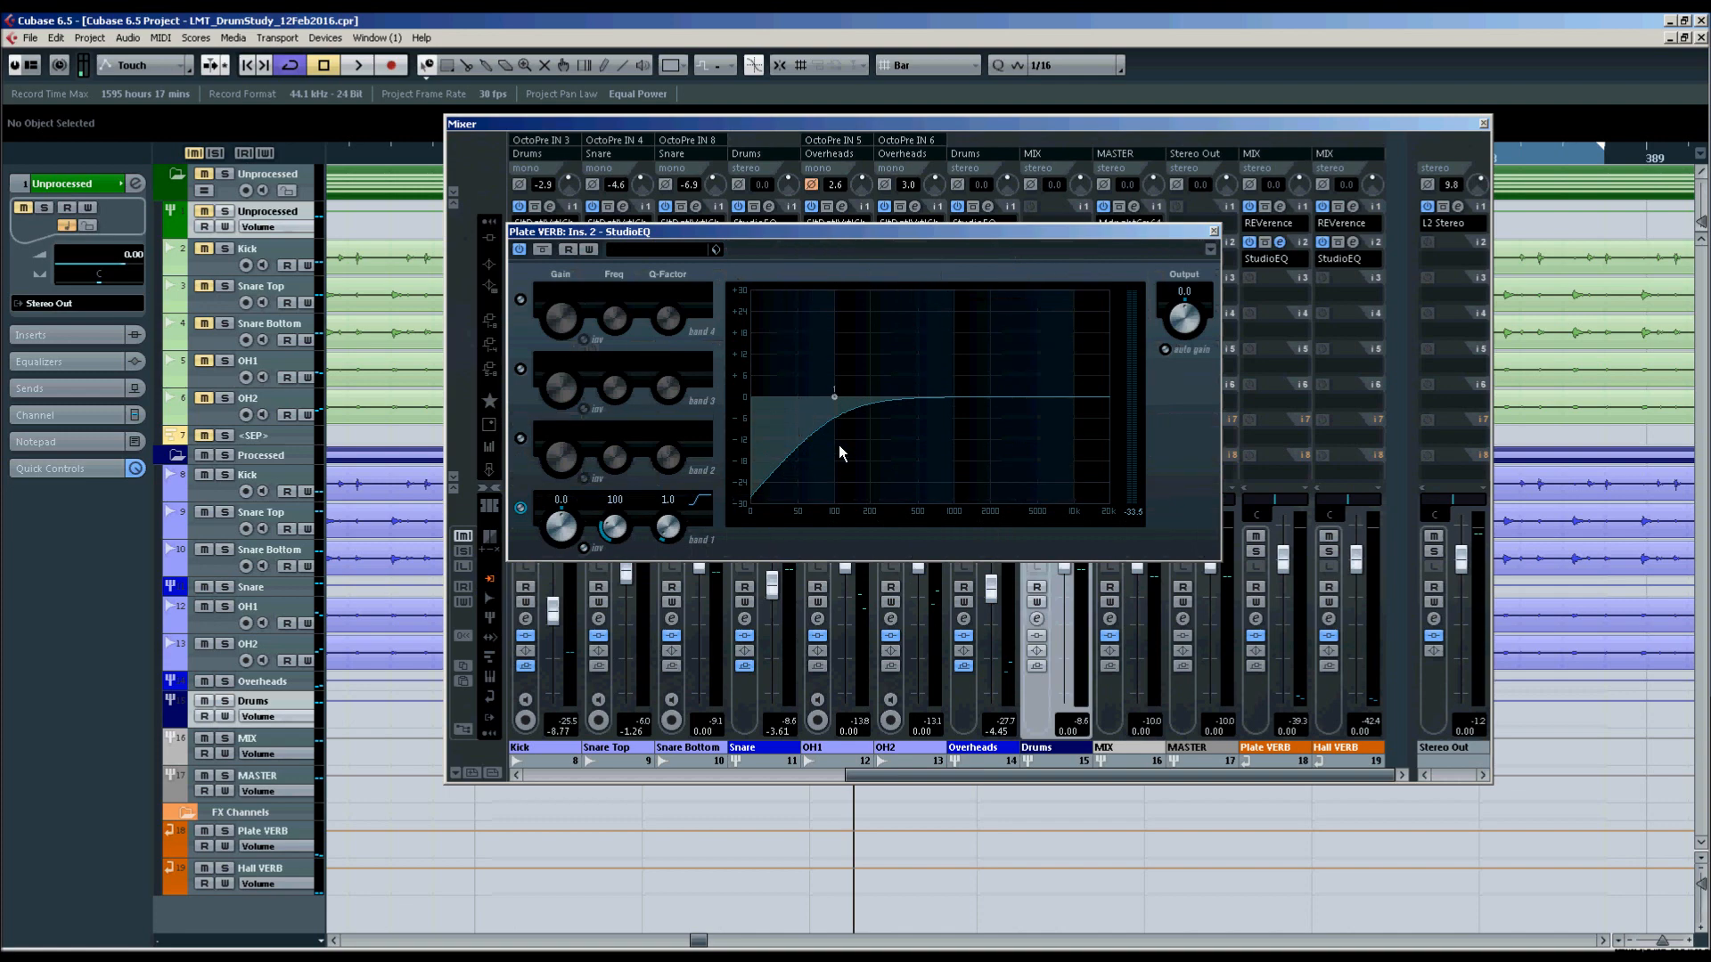
left_click(1215, 230)
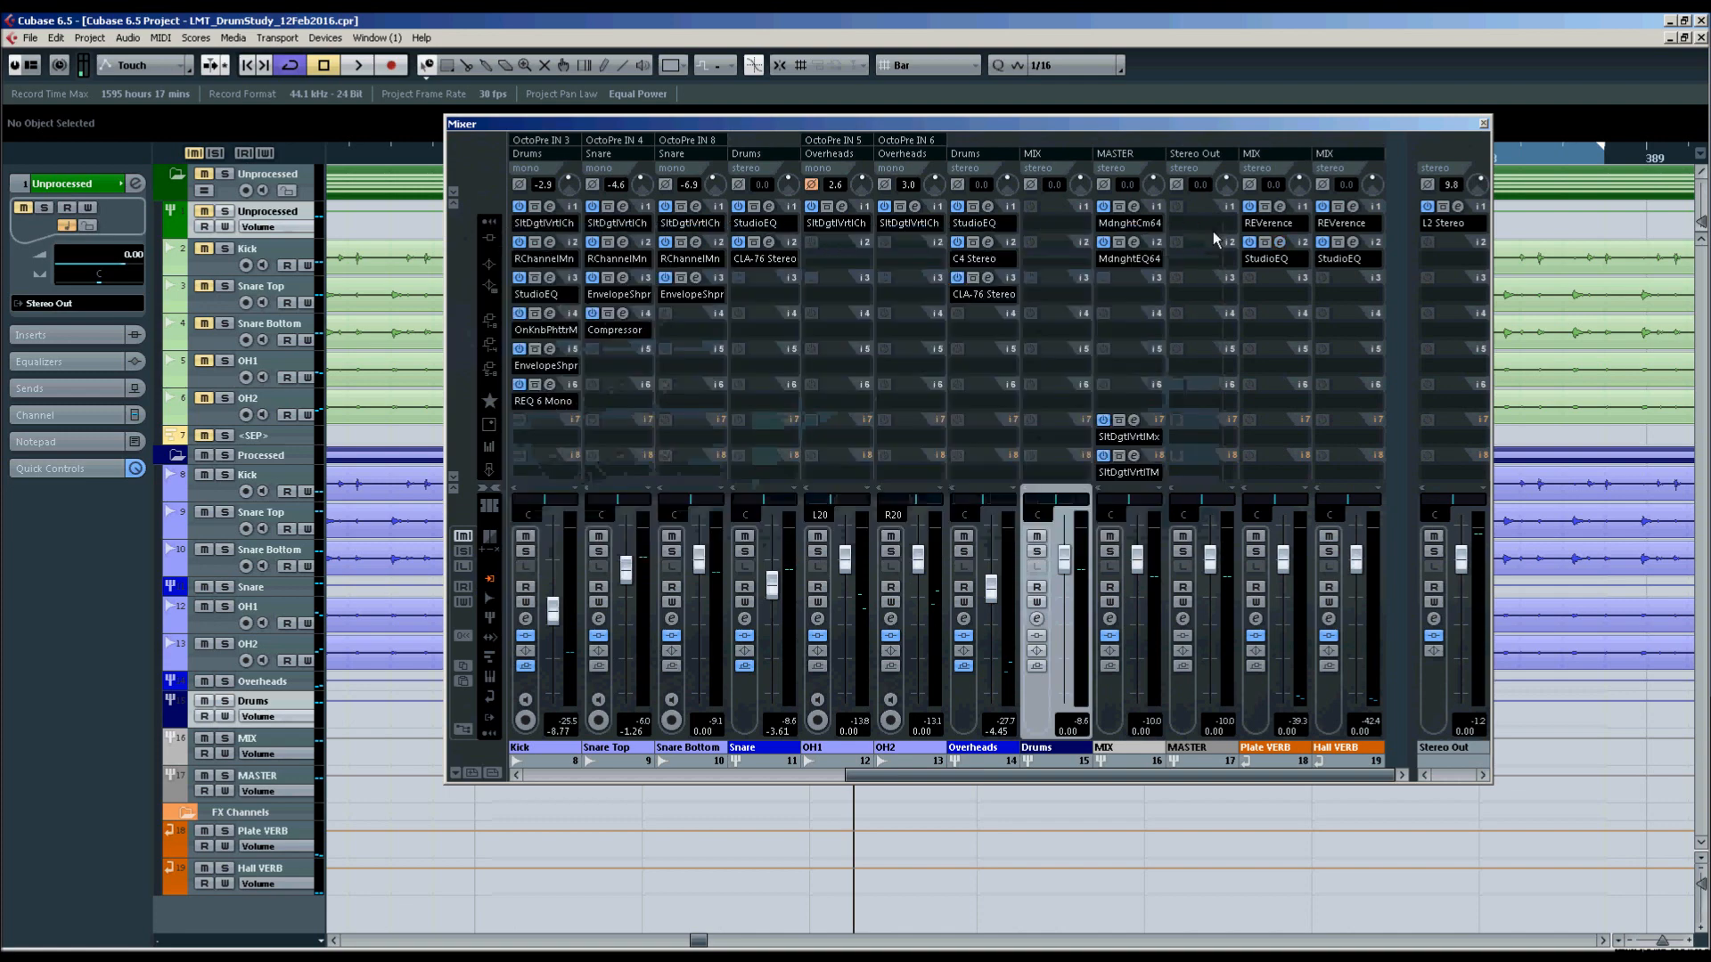
left_click(1353, 243)
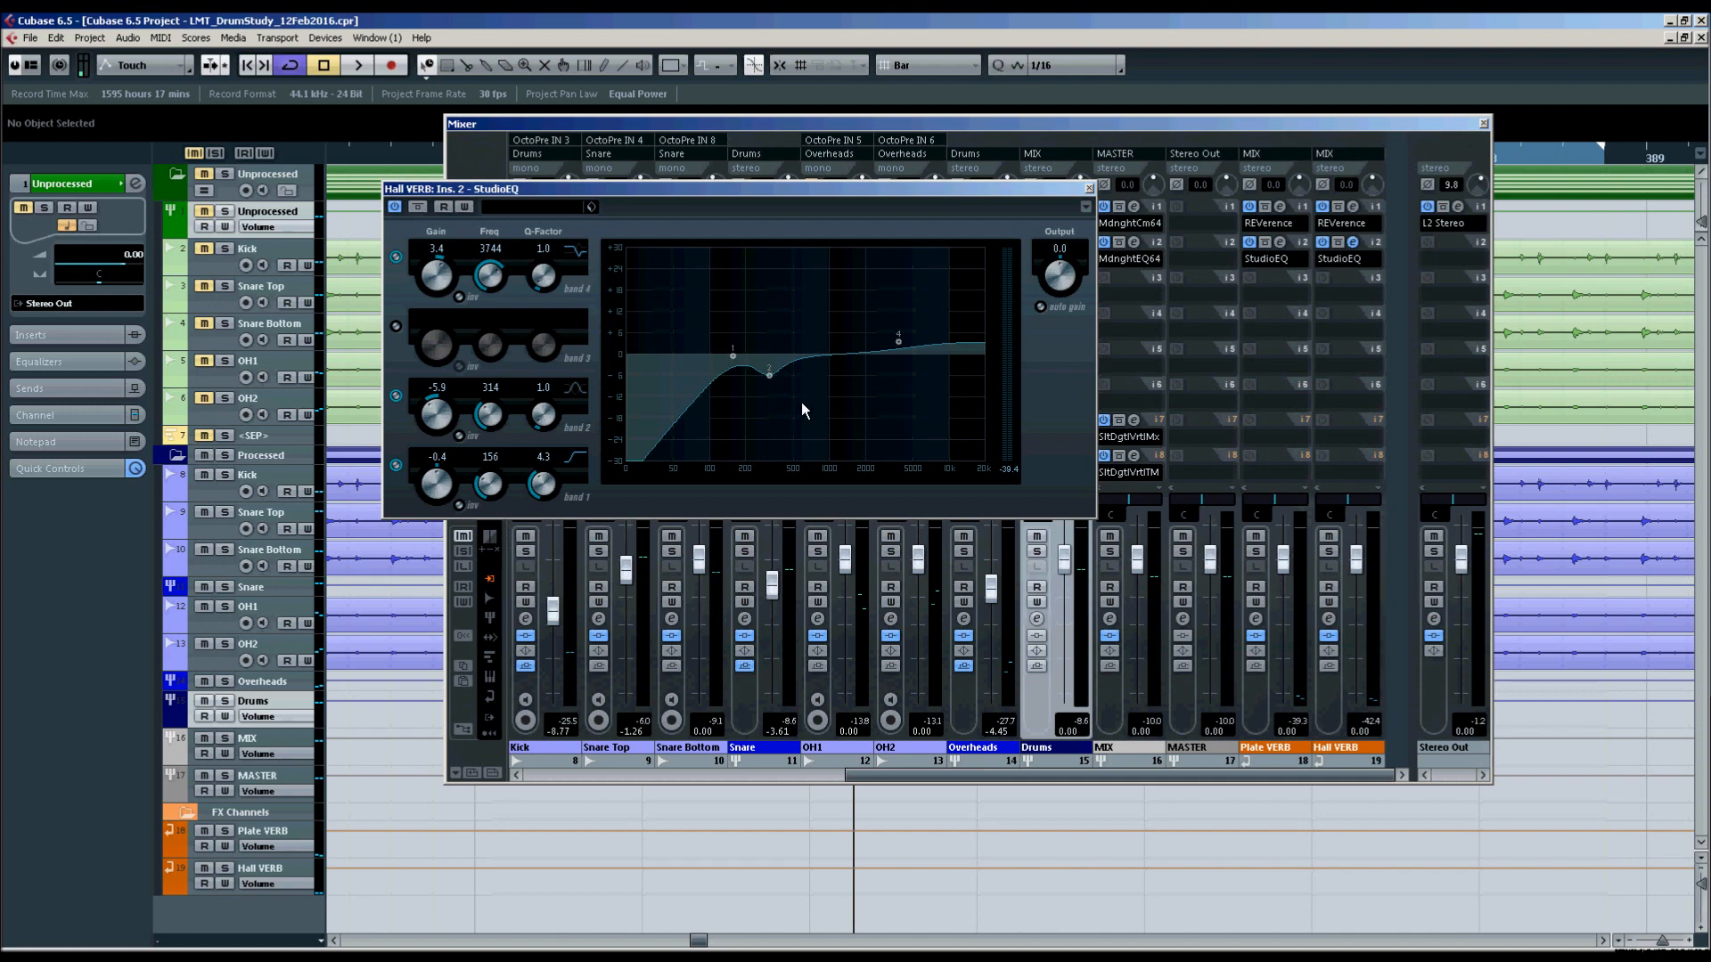
left_click(1088, 189)
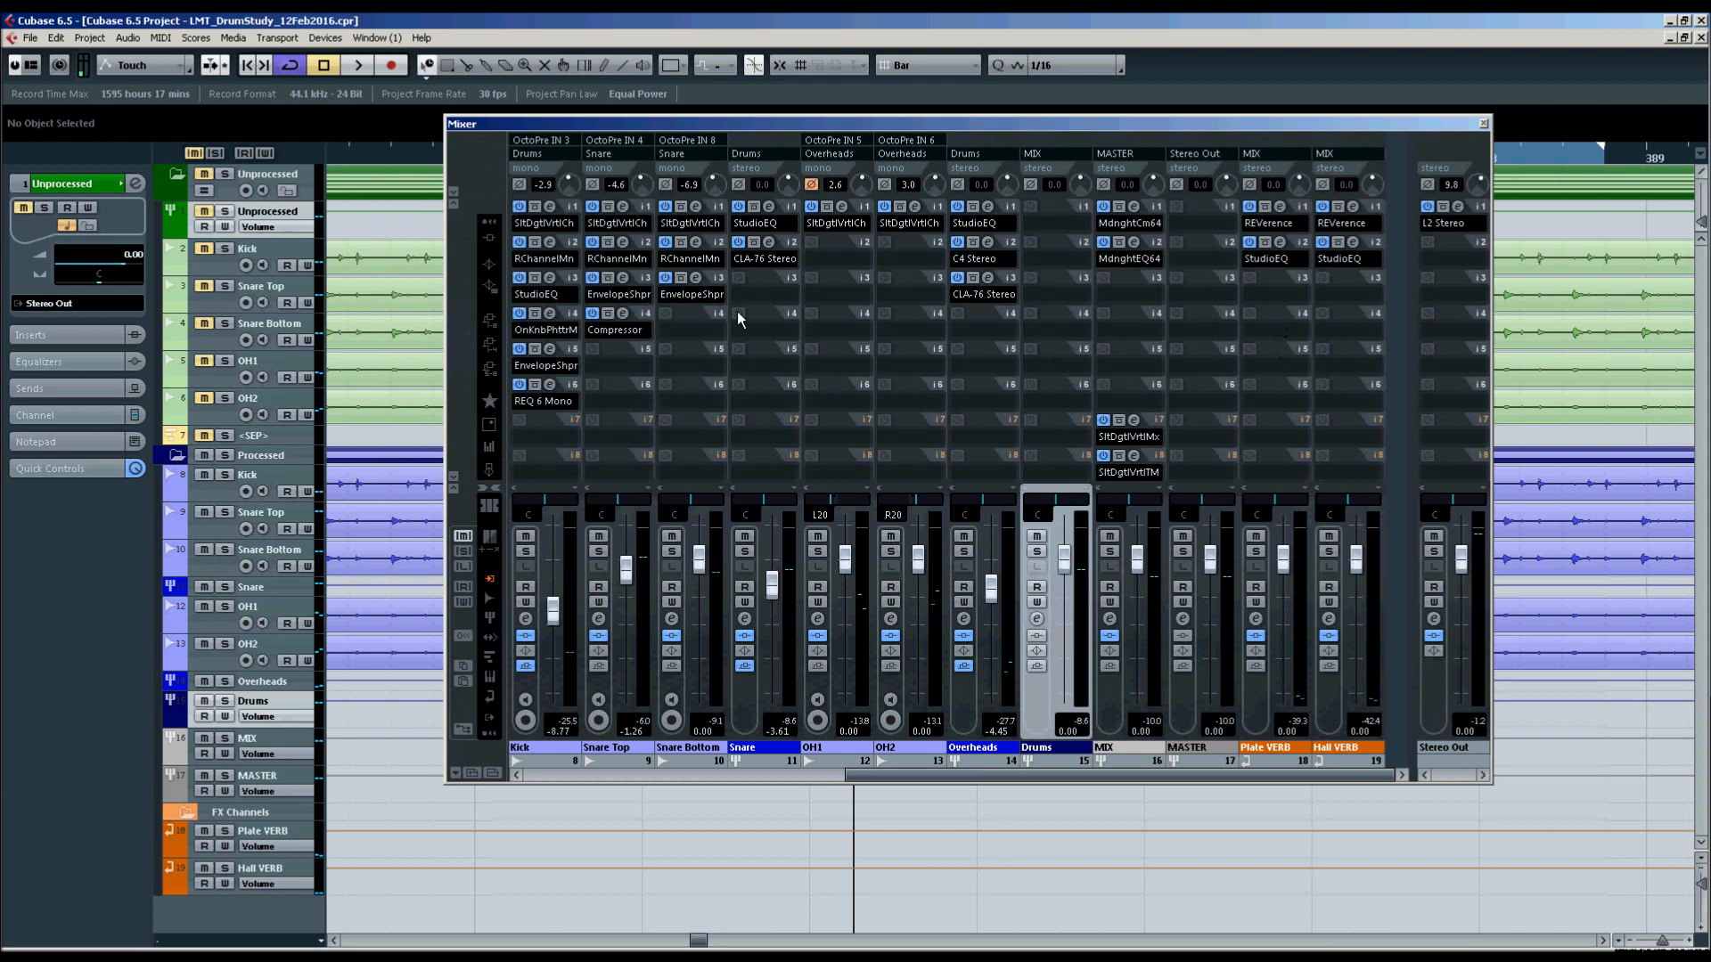
Show the mixer's sends and switch off the active Plate VERB and Hall VERB sends on Overheads, Snare and Kick.
left_click(491, 345)
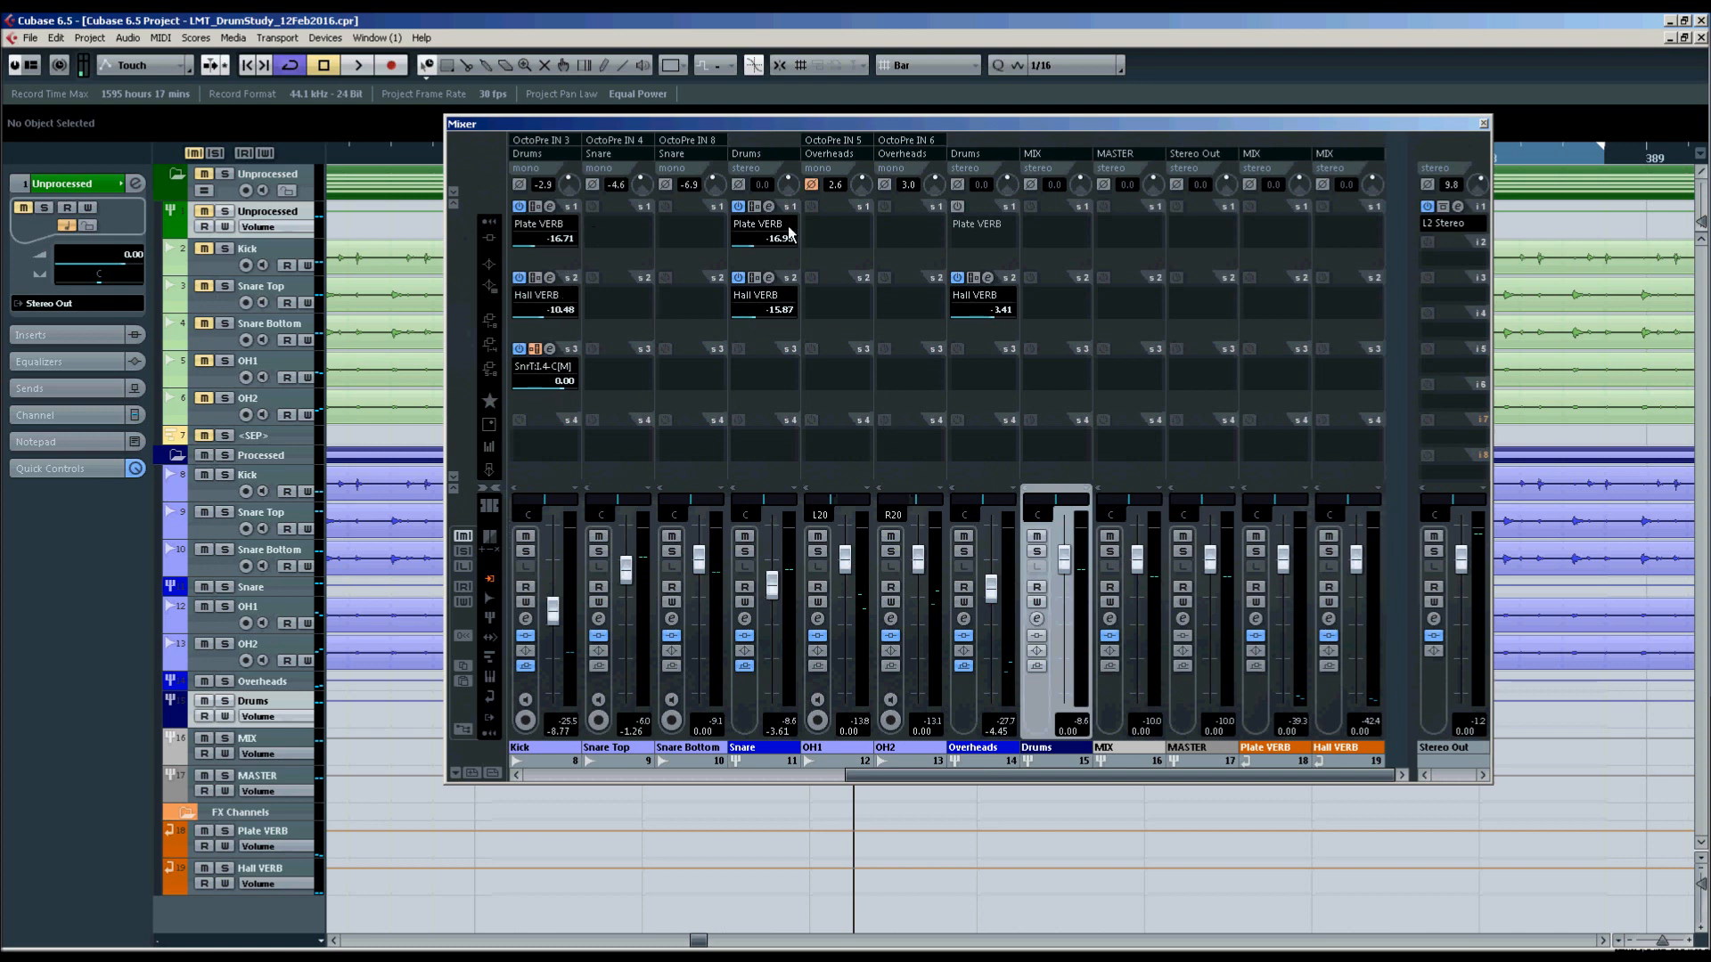
left_click(957, 279)
left_click(738, 278)
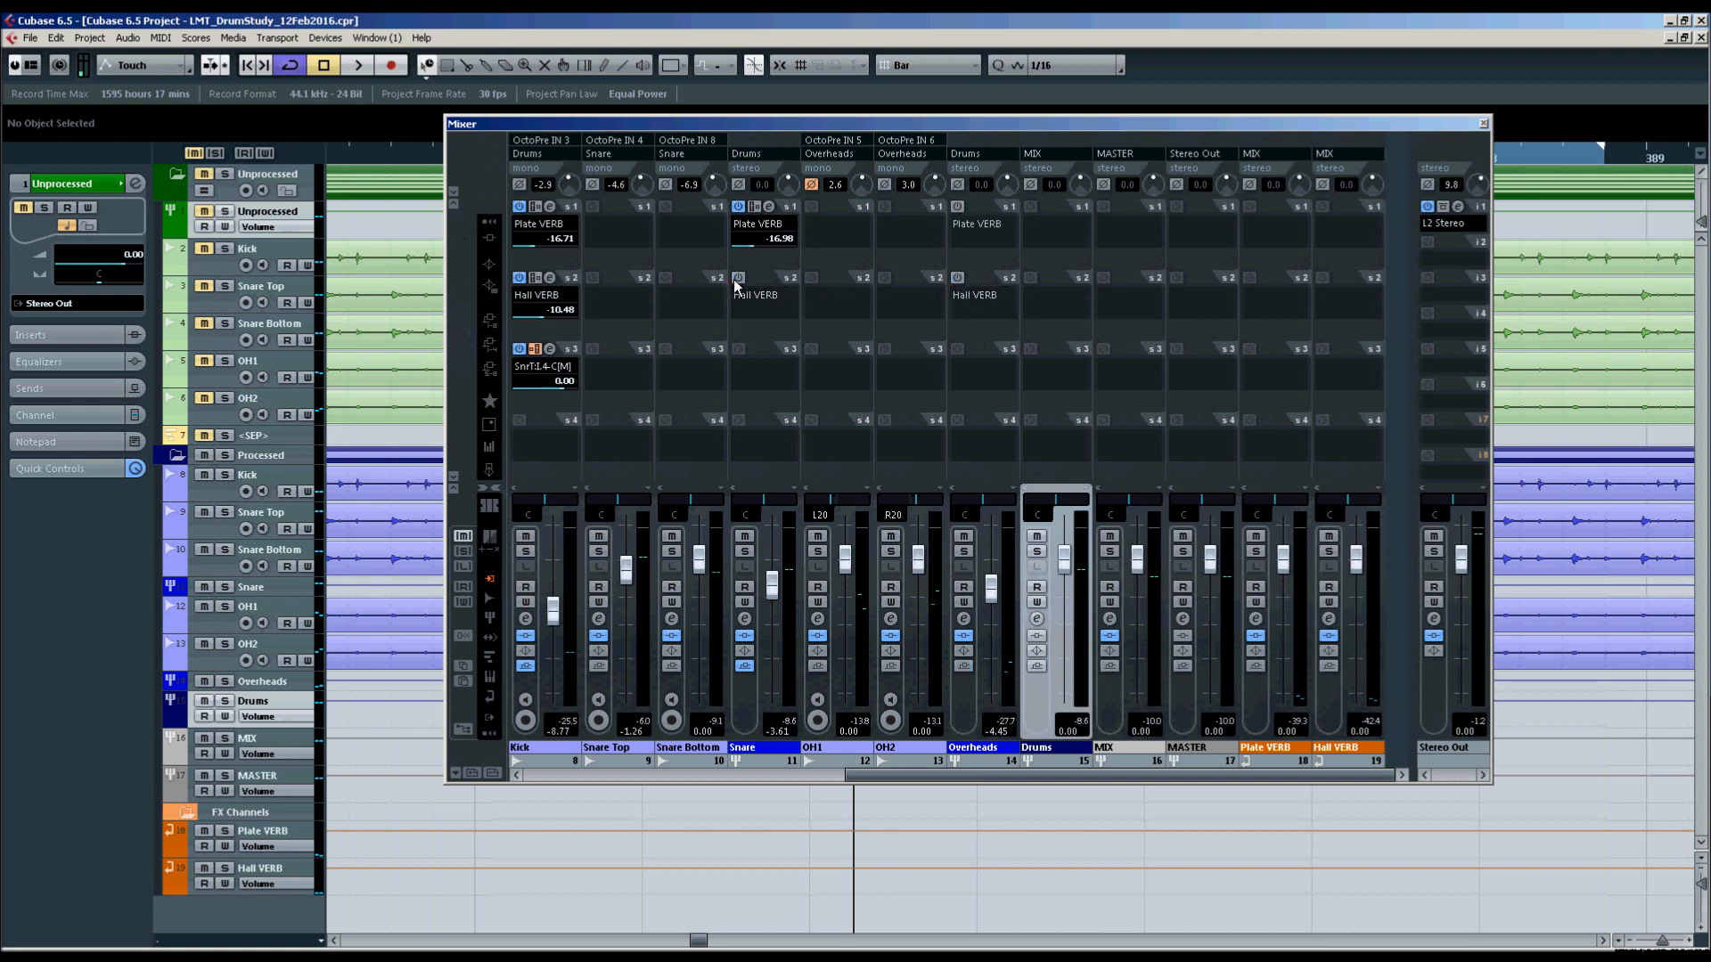
left_click(738, 206)
left_click(519, 278)
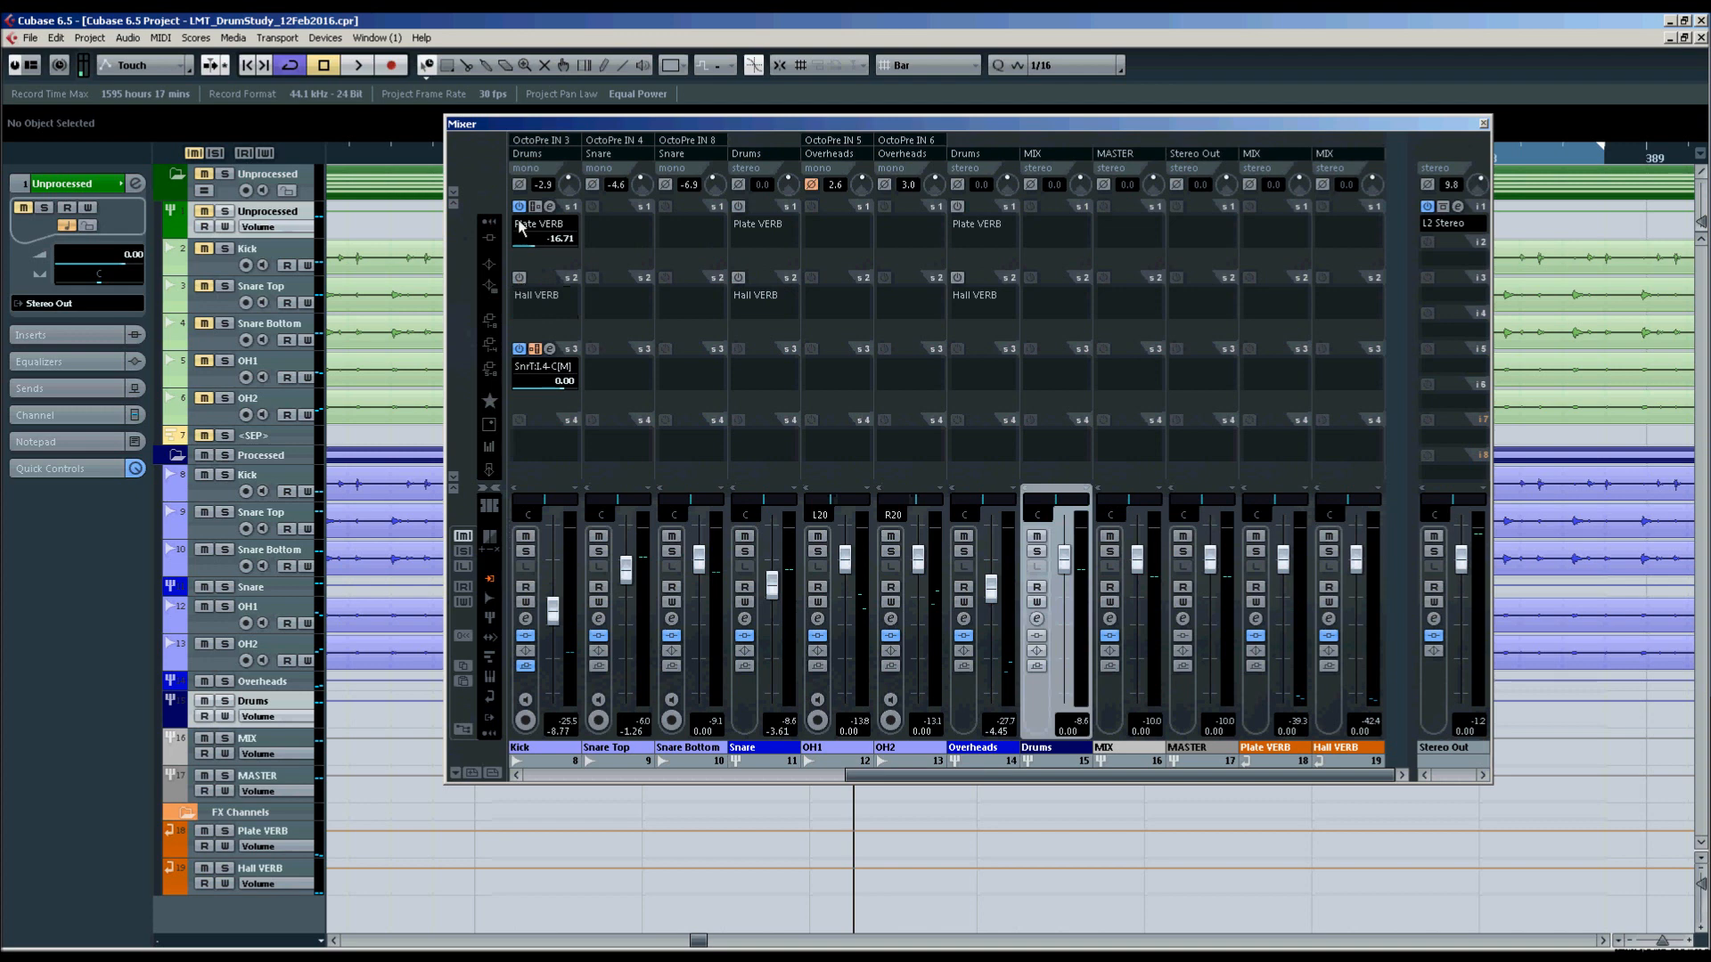
left_click(520, 207)
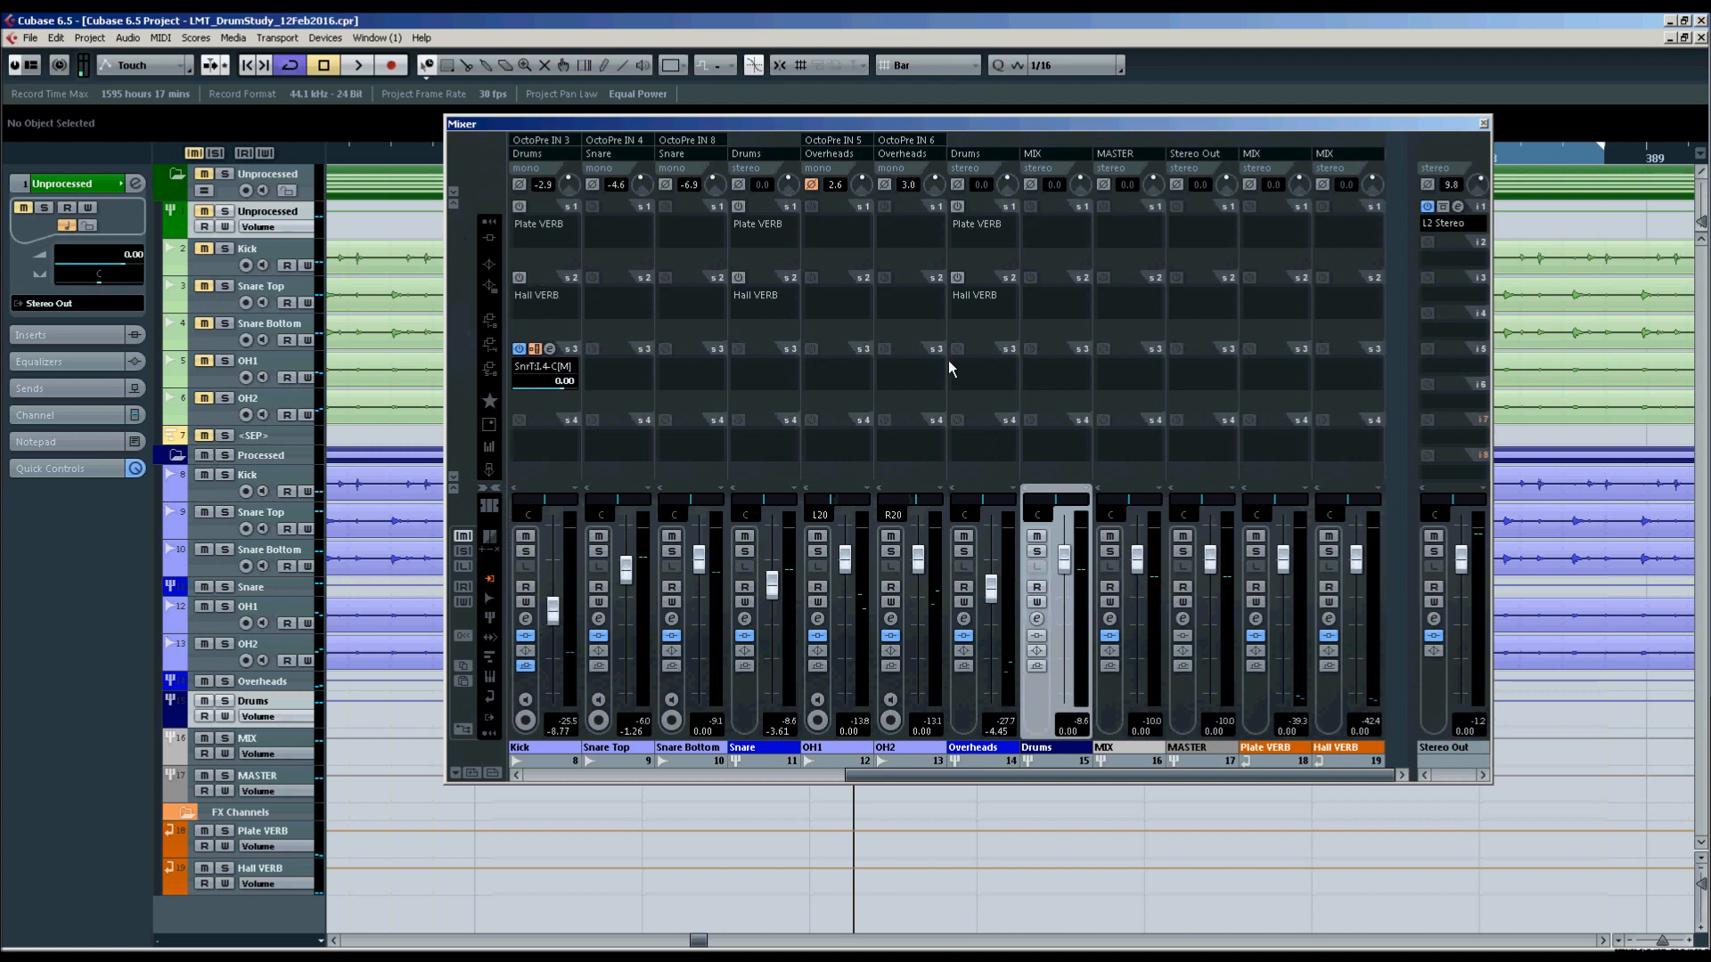
Play the loop from its start and re-enable the Hall VERB send on Overheads and both reverb sends on Kick and Snare, then stop.
key("KP_1")
key("space")
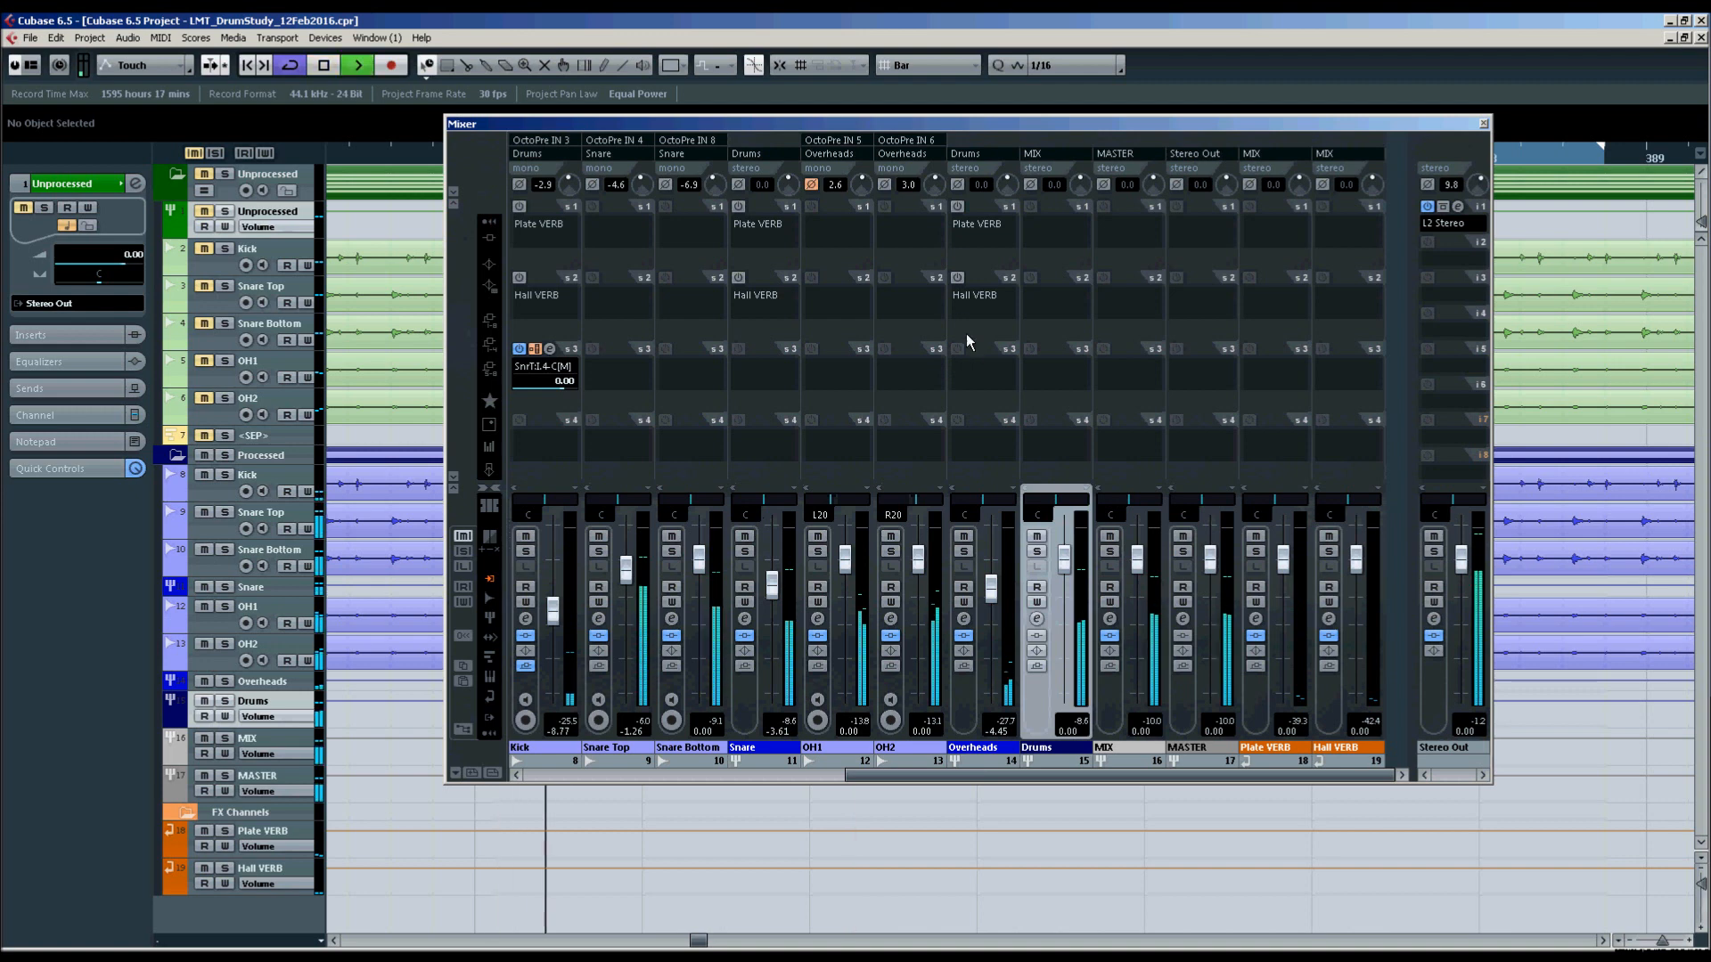
left_click(955, 281)
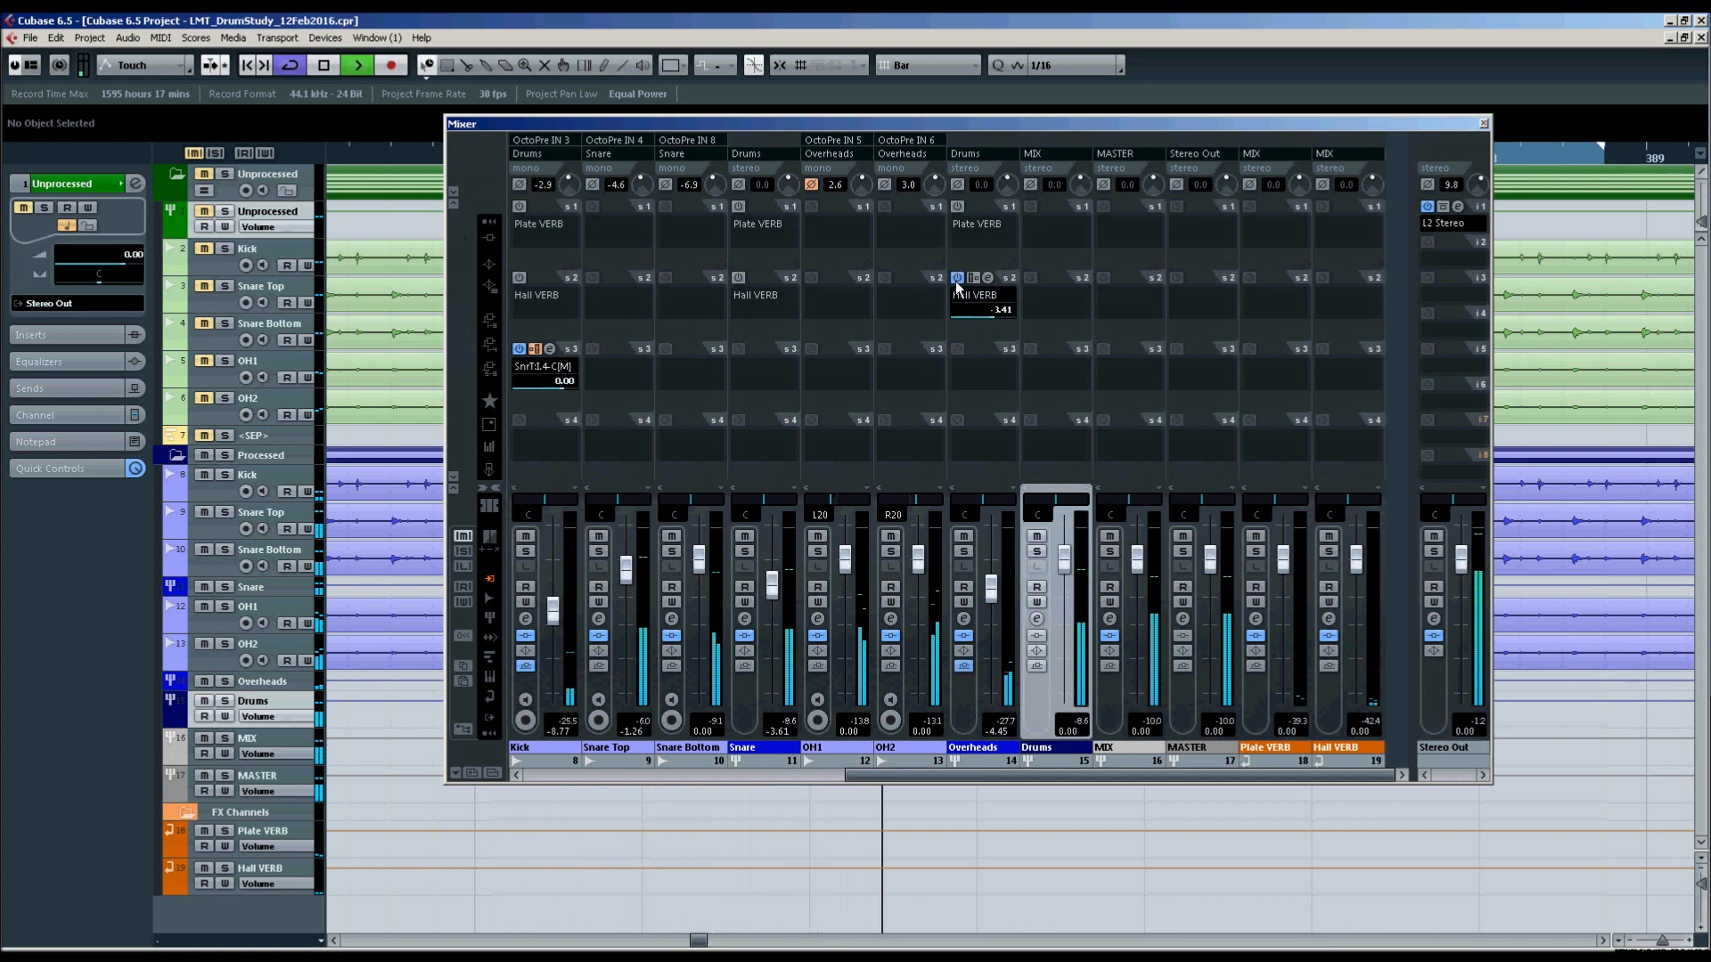
left_click(519, 207)
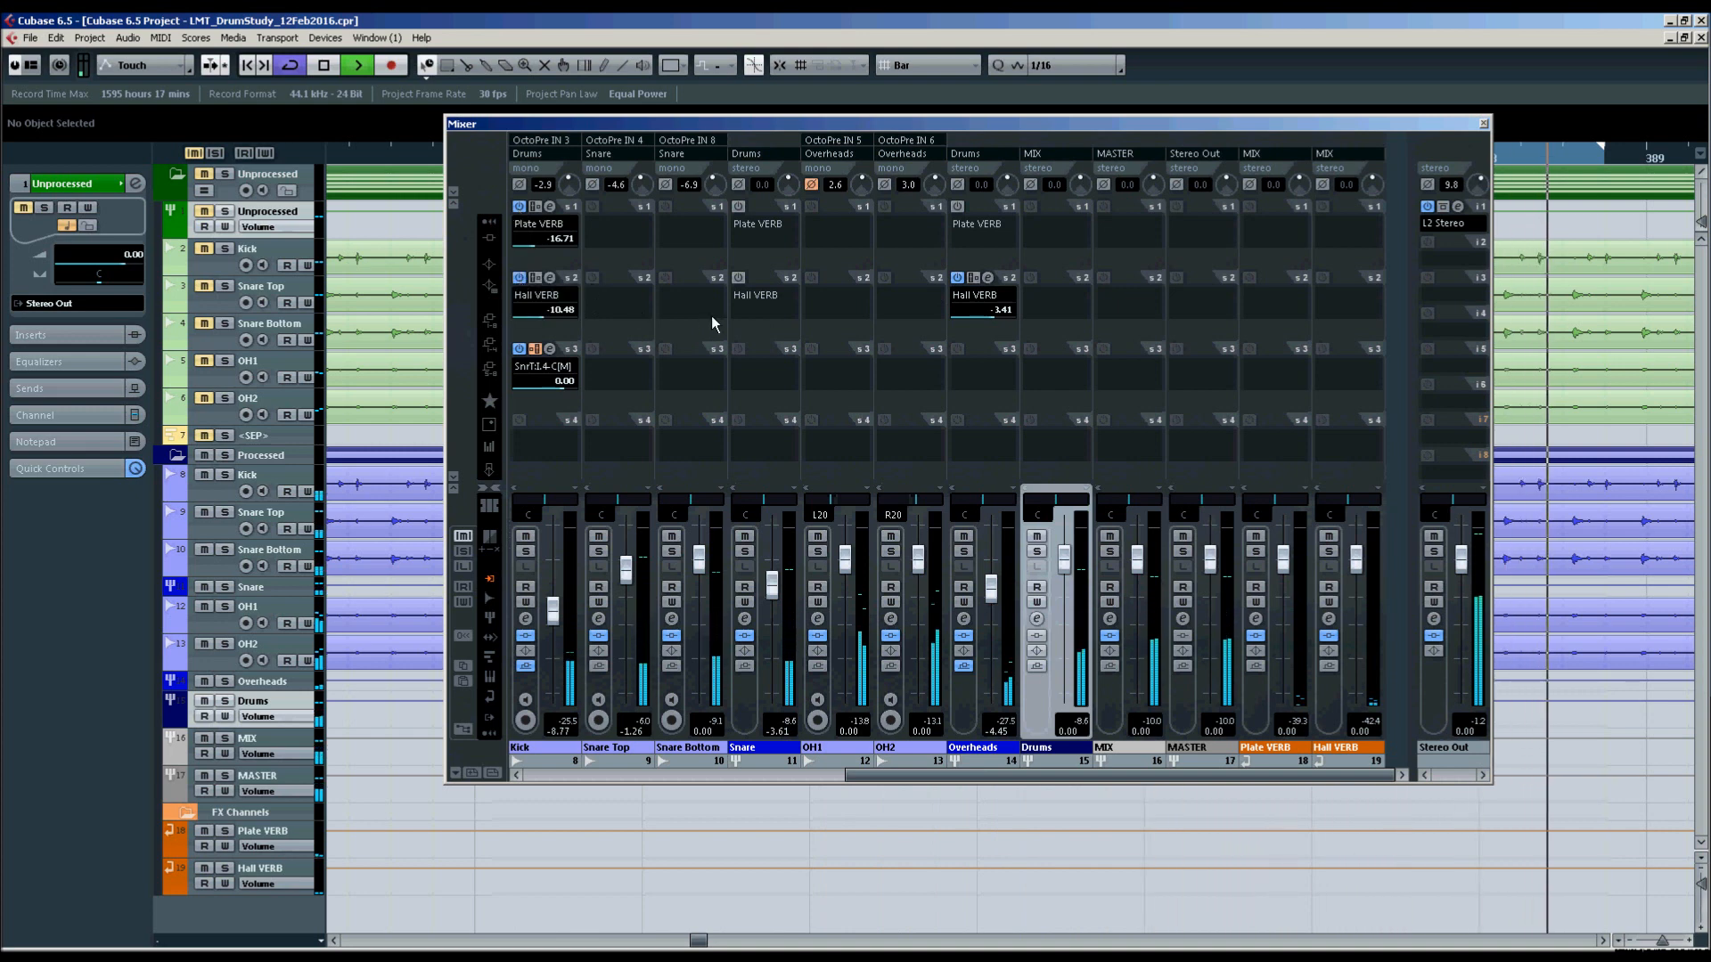
left_click(740, 206)
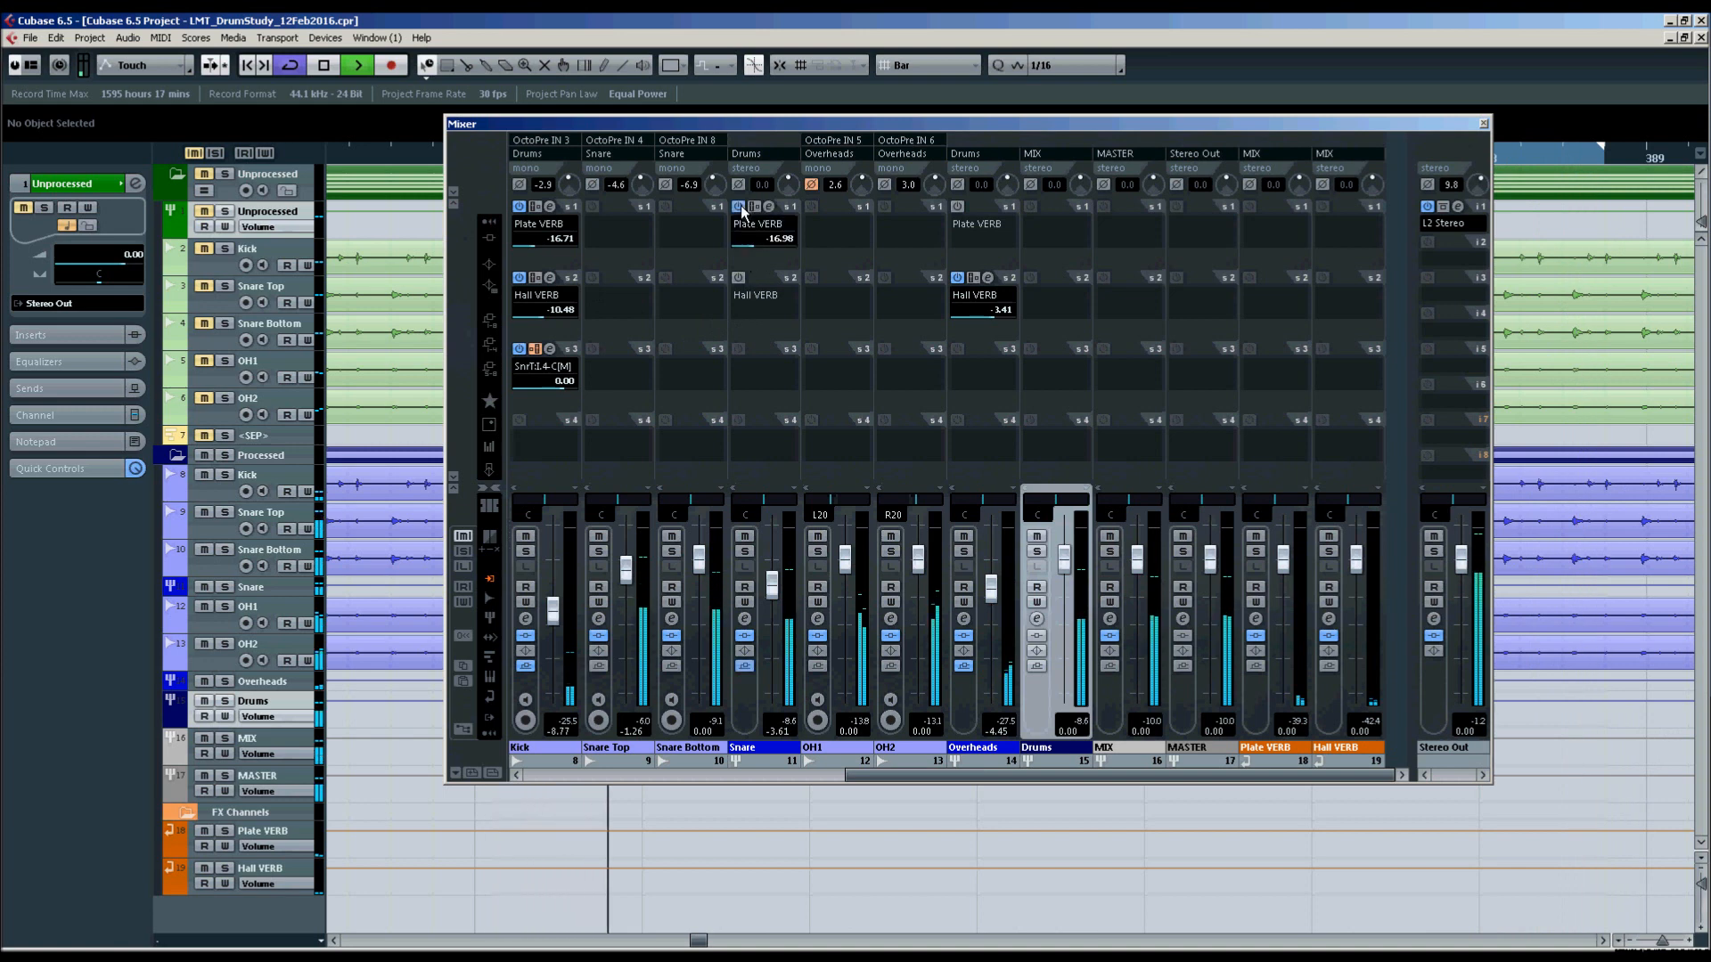
left_click(739, 278)
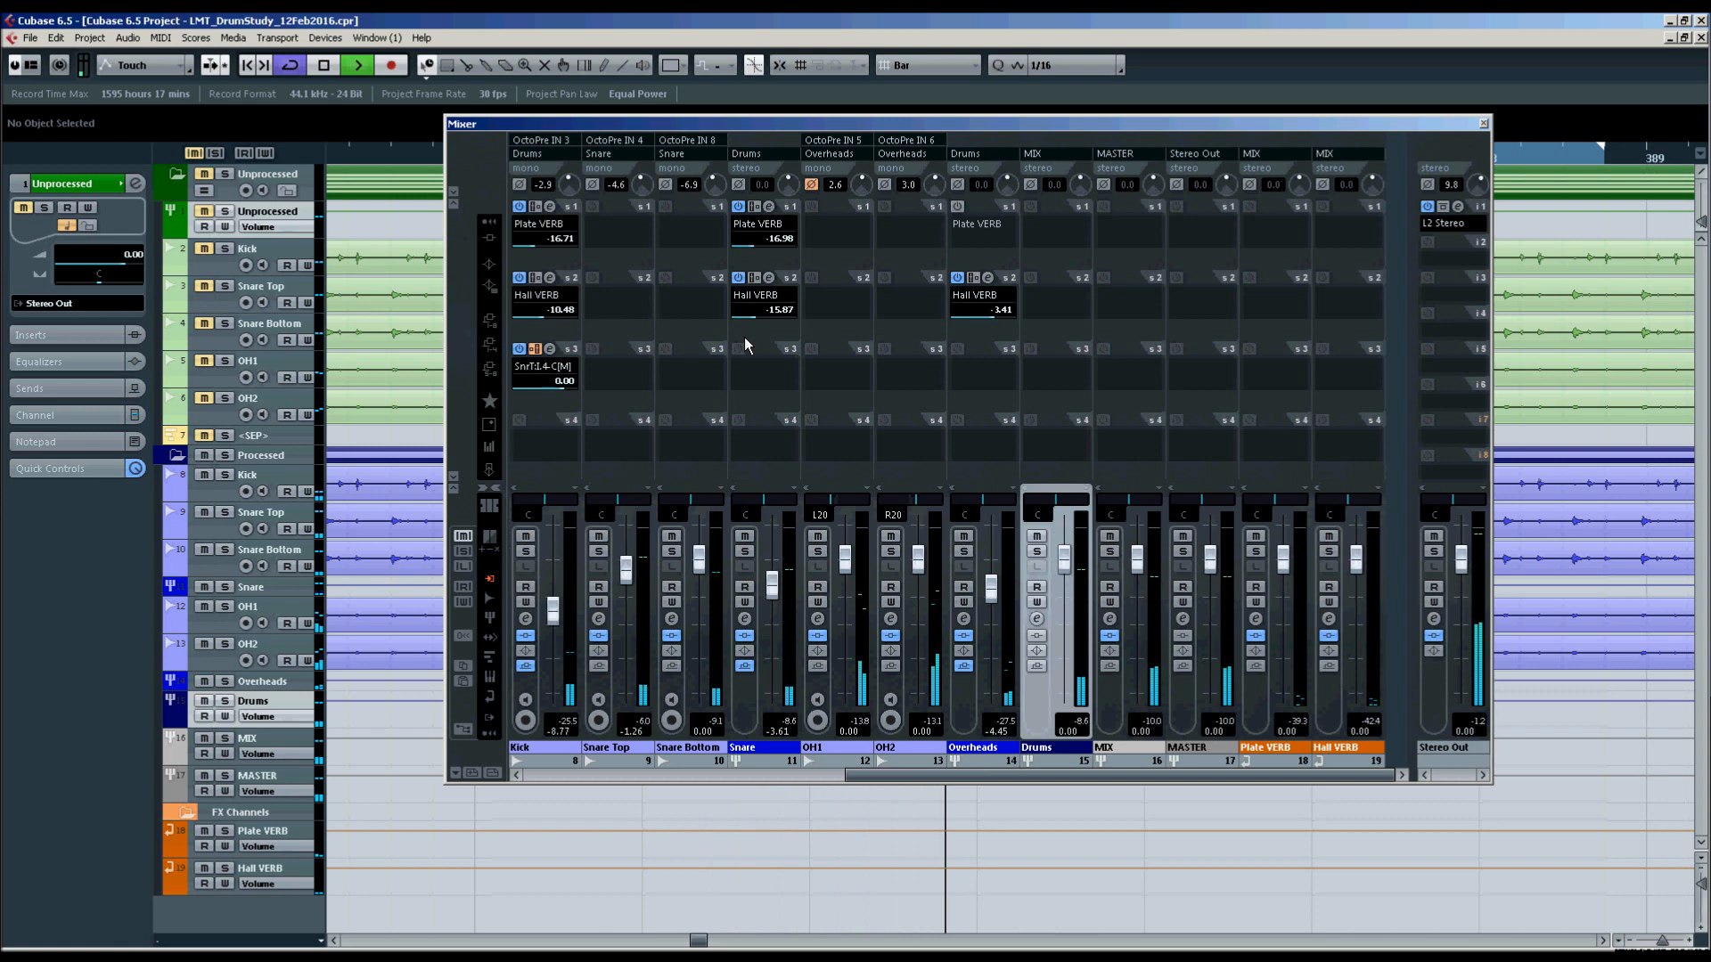
key("space")
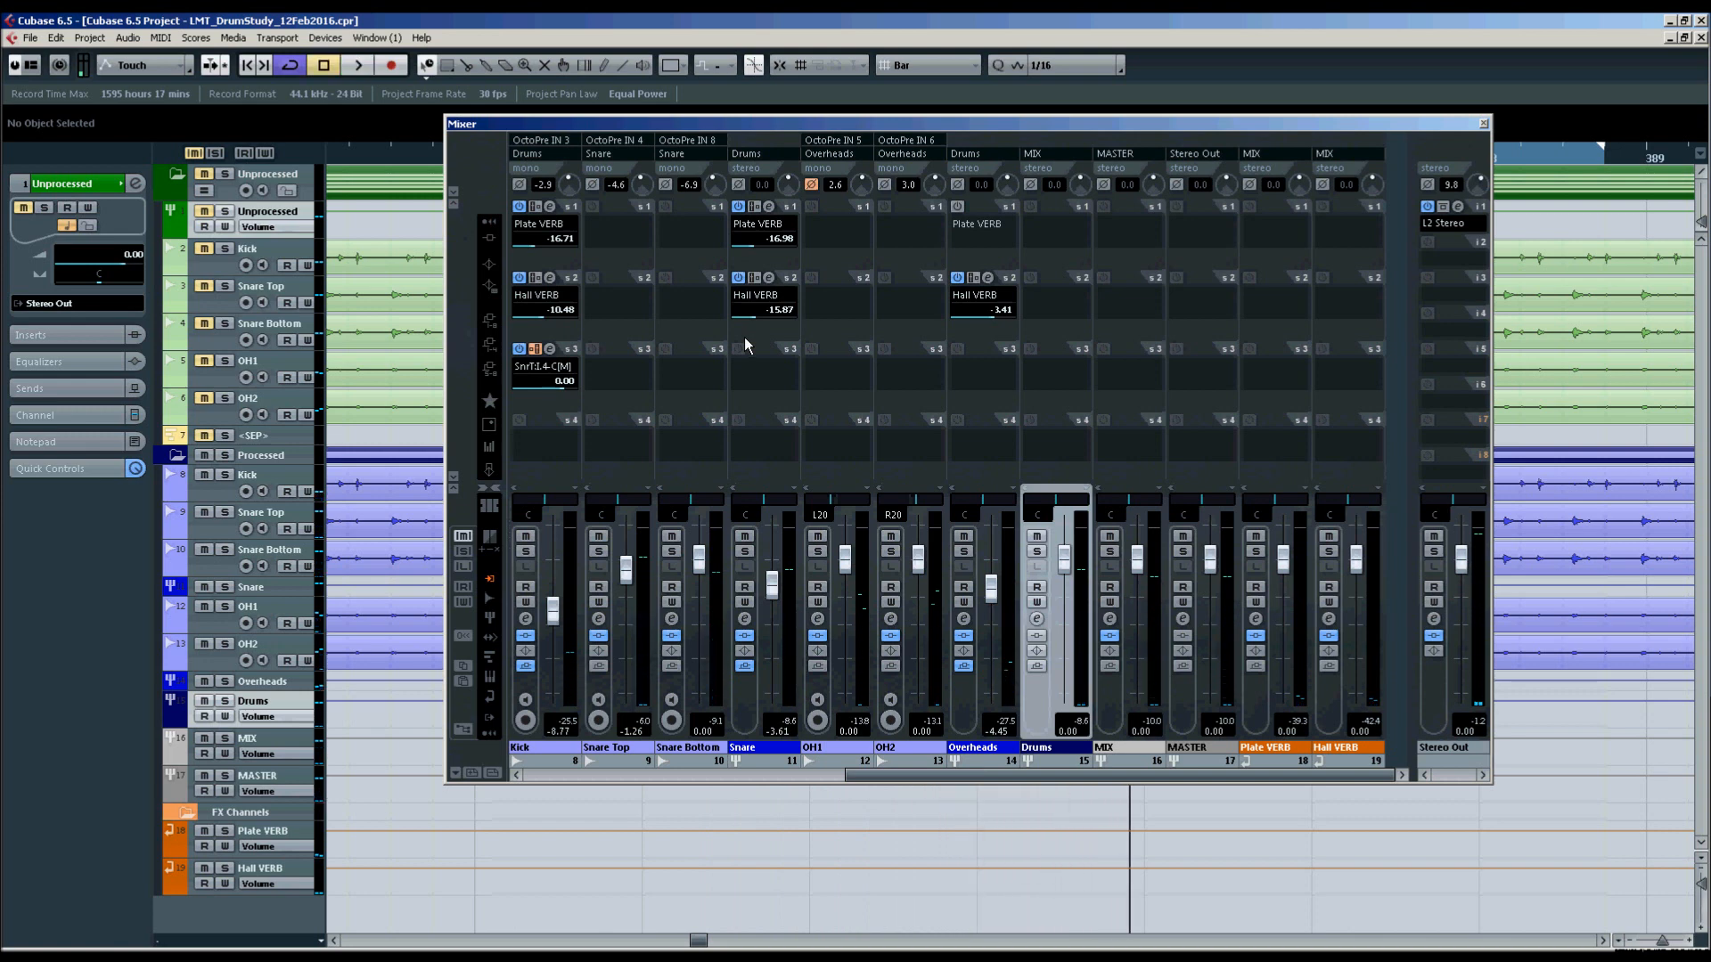
Switch the mixer's channel view back to inserts and return the cursor to the left locator.
left_click(490, 241)
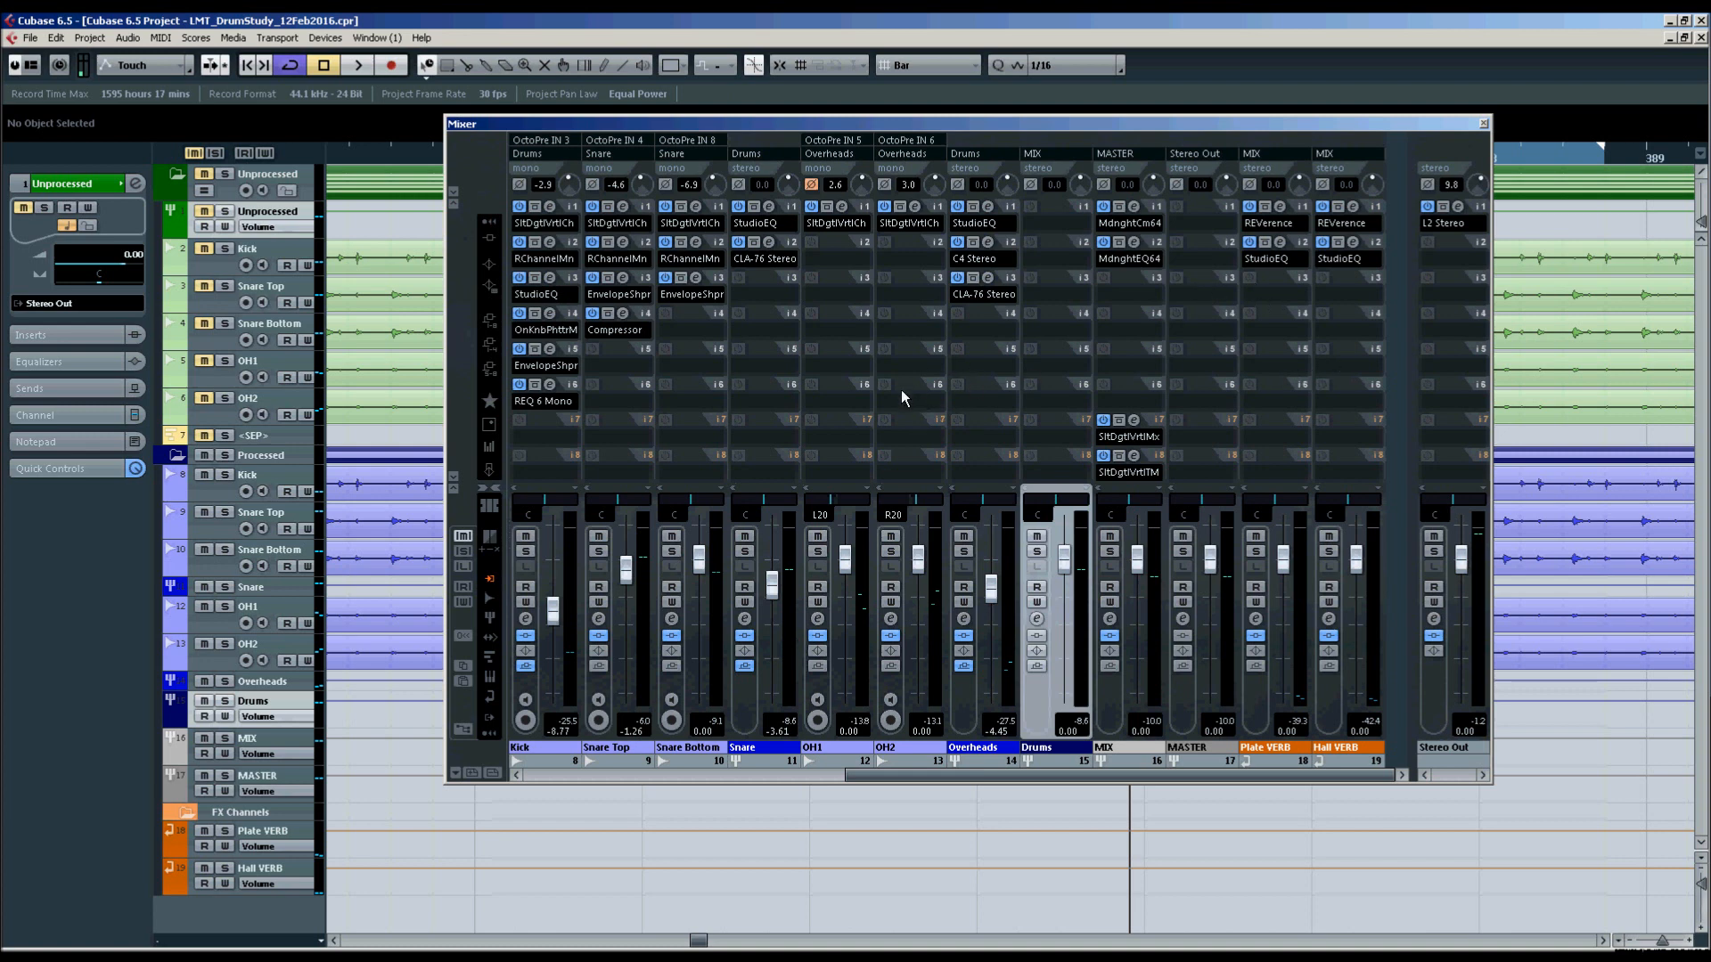
key("KP_1")
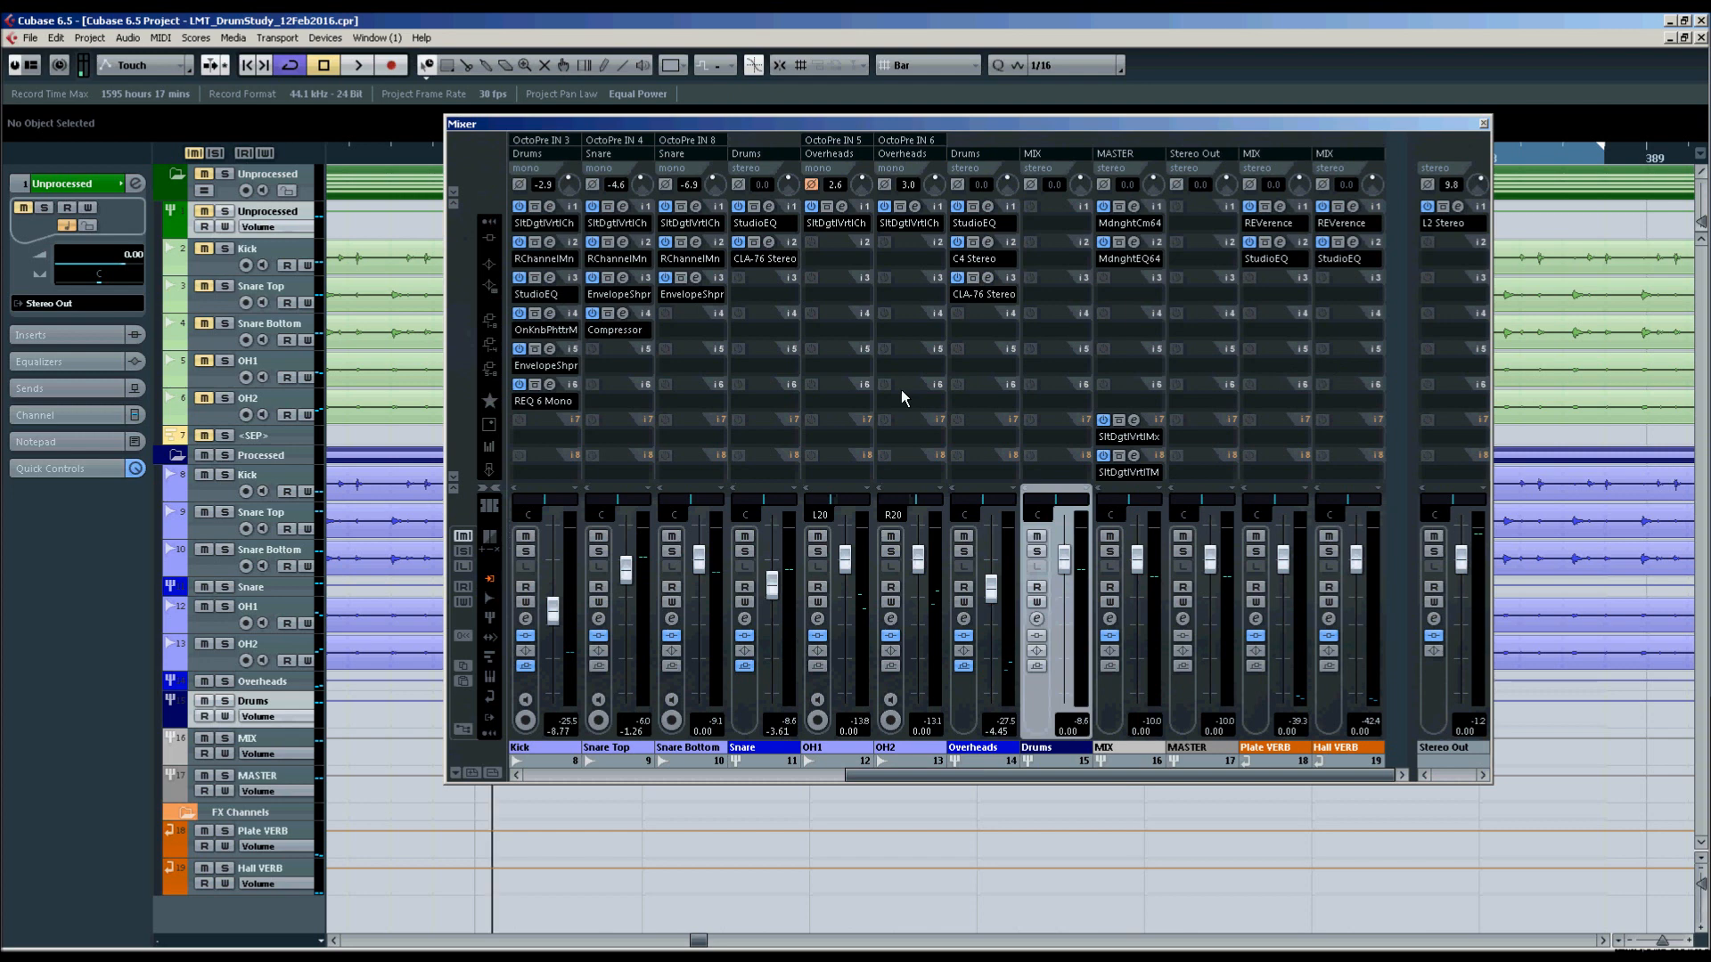